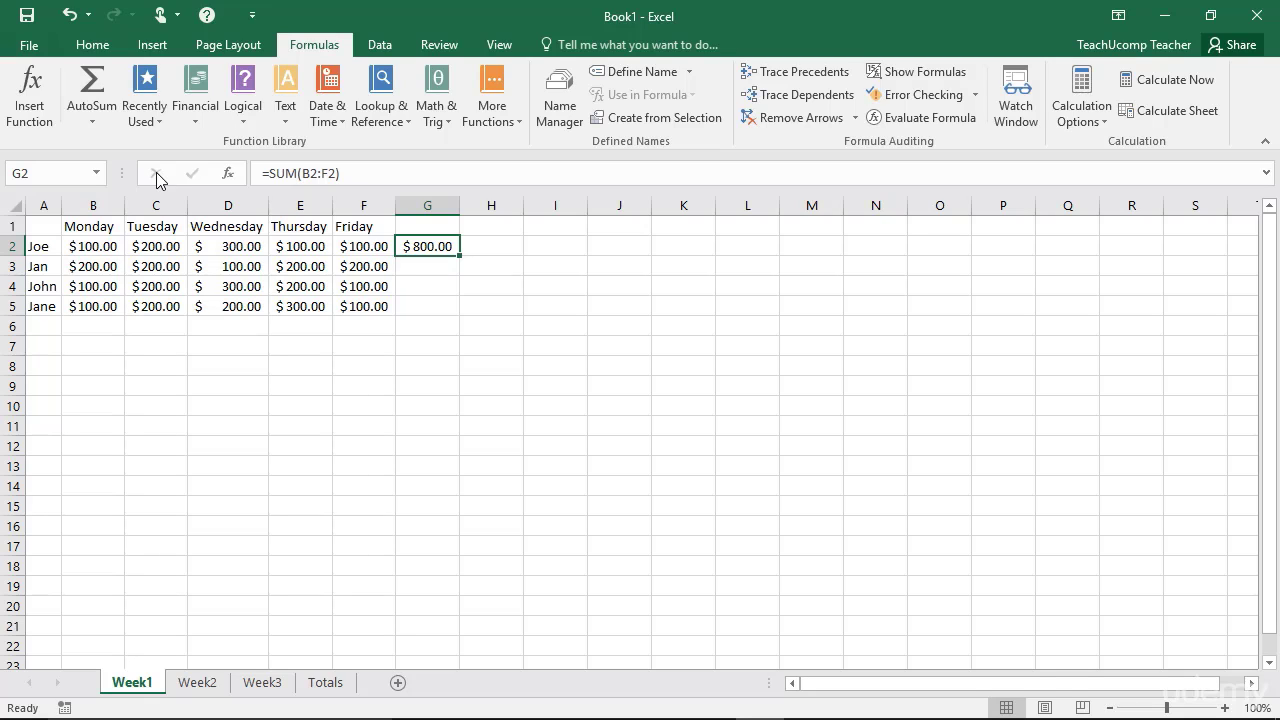
Name the range B2:F2 on the Week1 sheet JoeWK1
left_click_drag(80, 248, 365, 250)
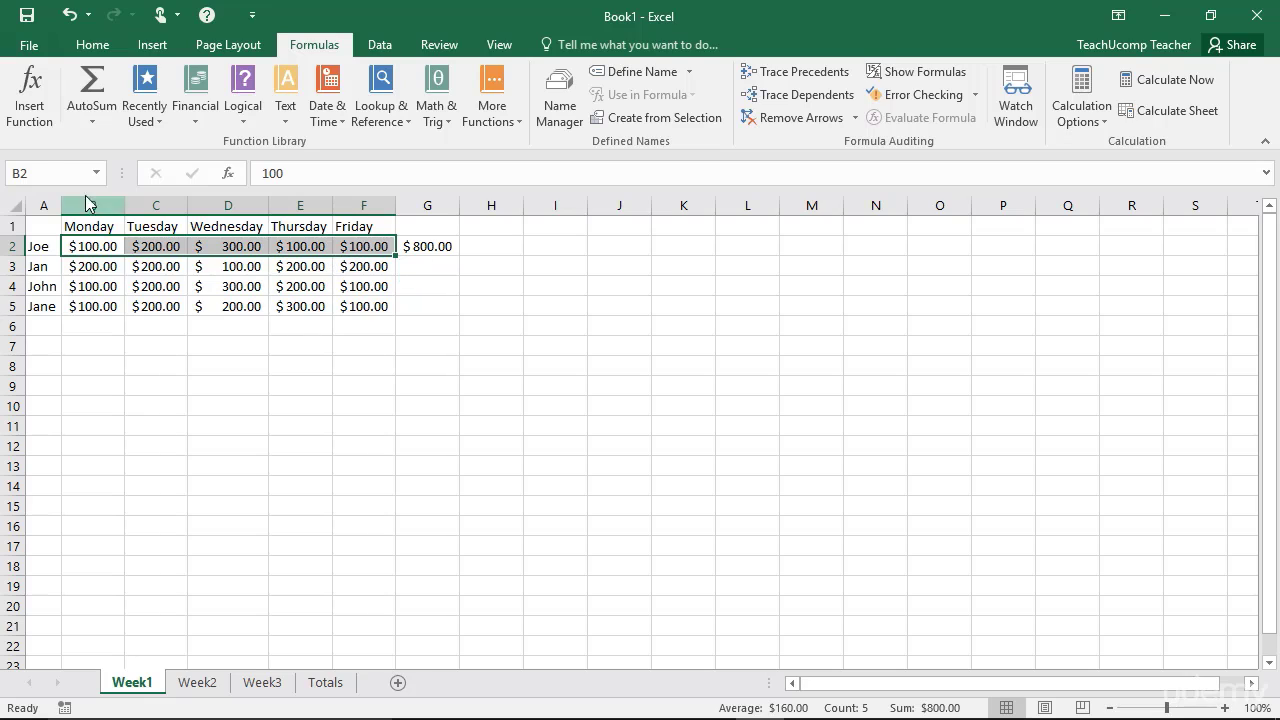
left_click(47, 179)
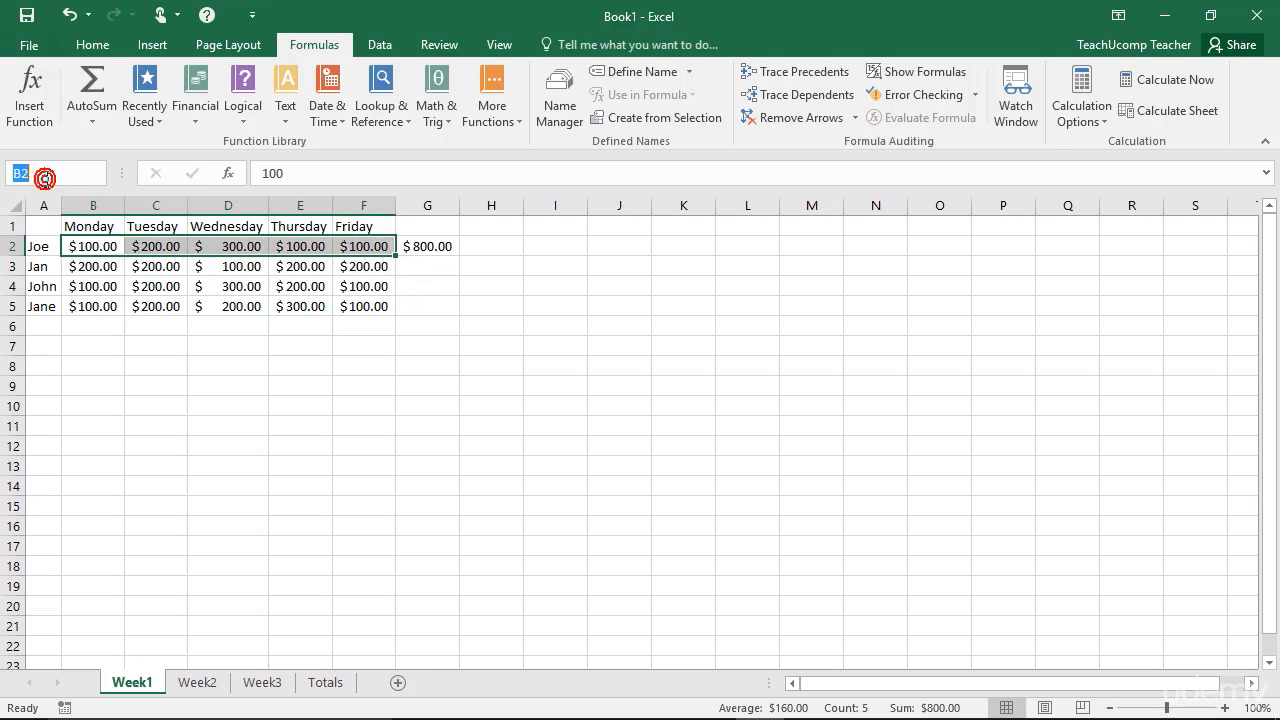
type("JoeWk1")
key("Return")
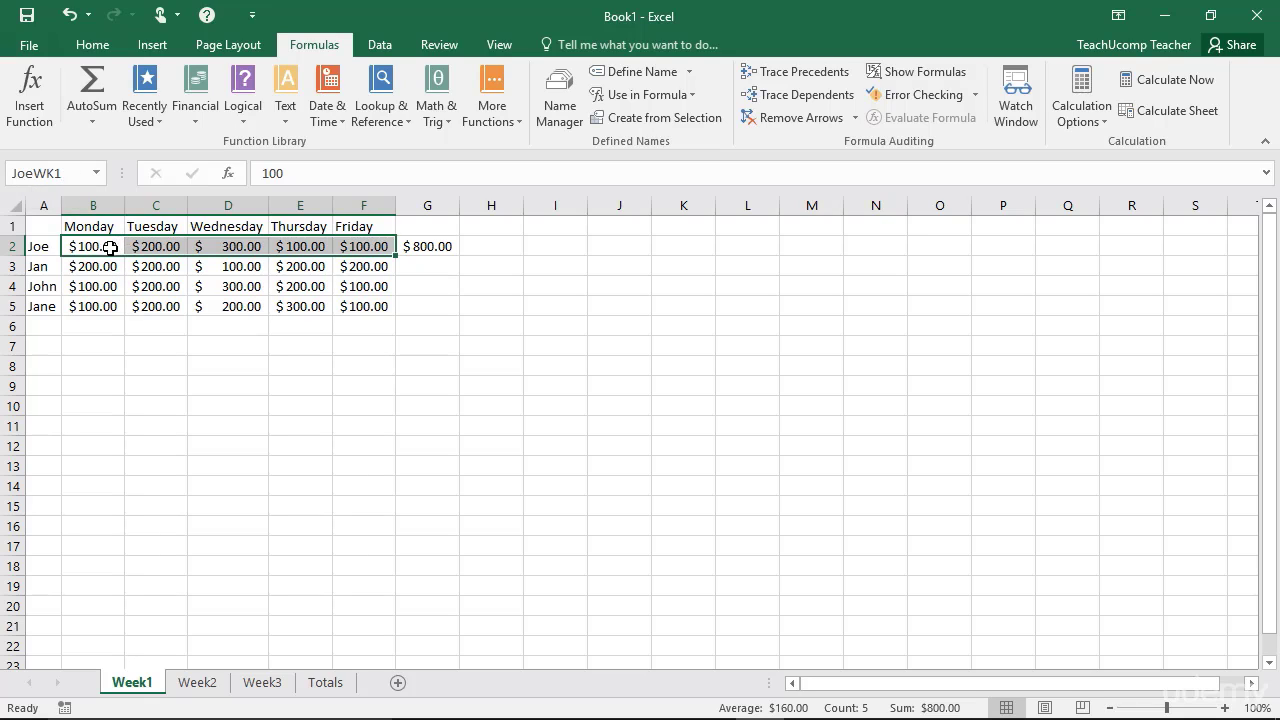
left_click_drag(110, 247, 352, 250)
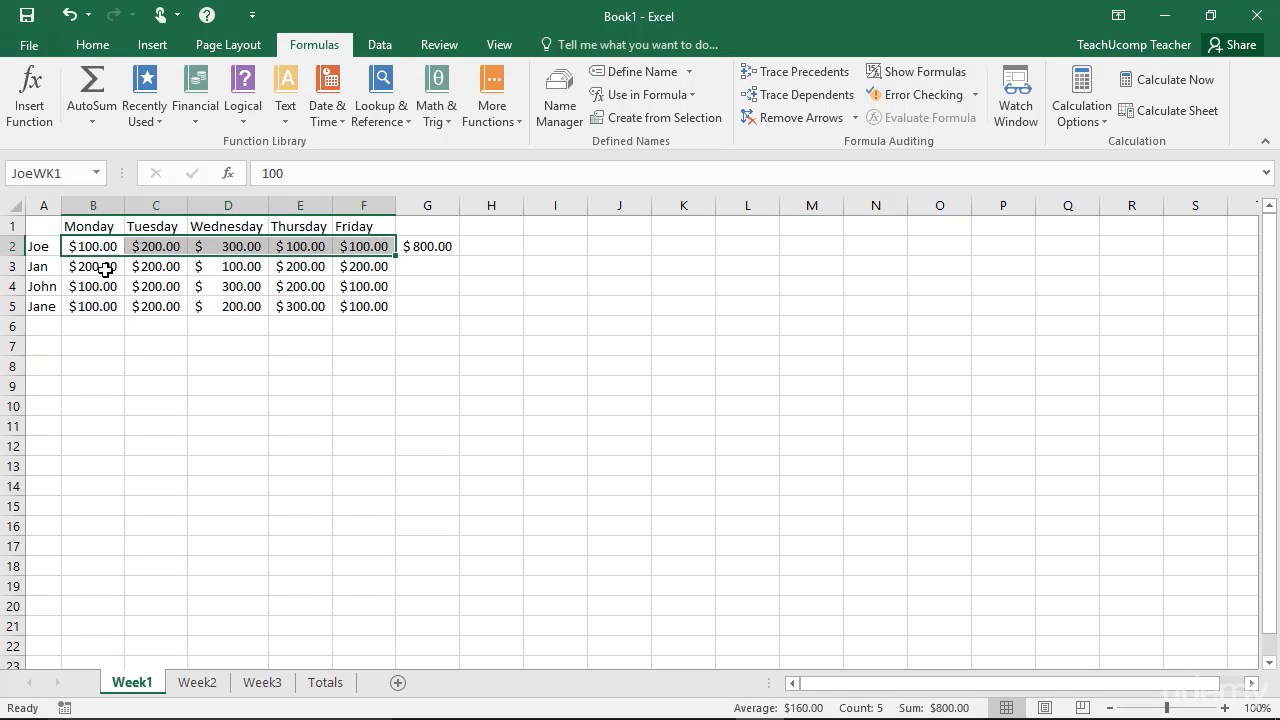
Define the name JanWK1 for the range B3:F3, with its scope limited to the Week1 sheet
left_click_drag(105, 269, 365, 267)
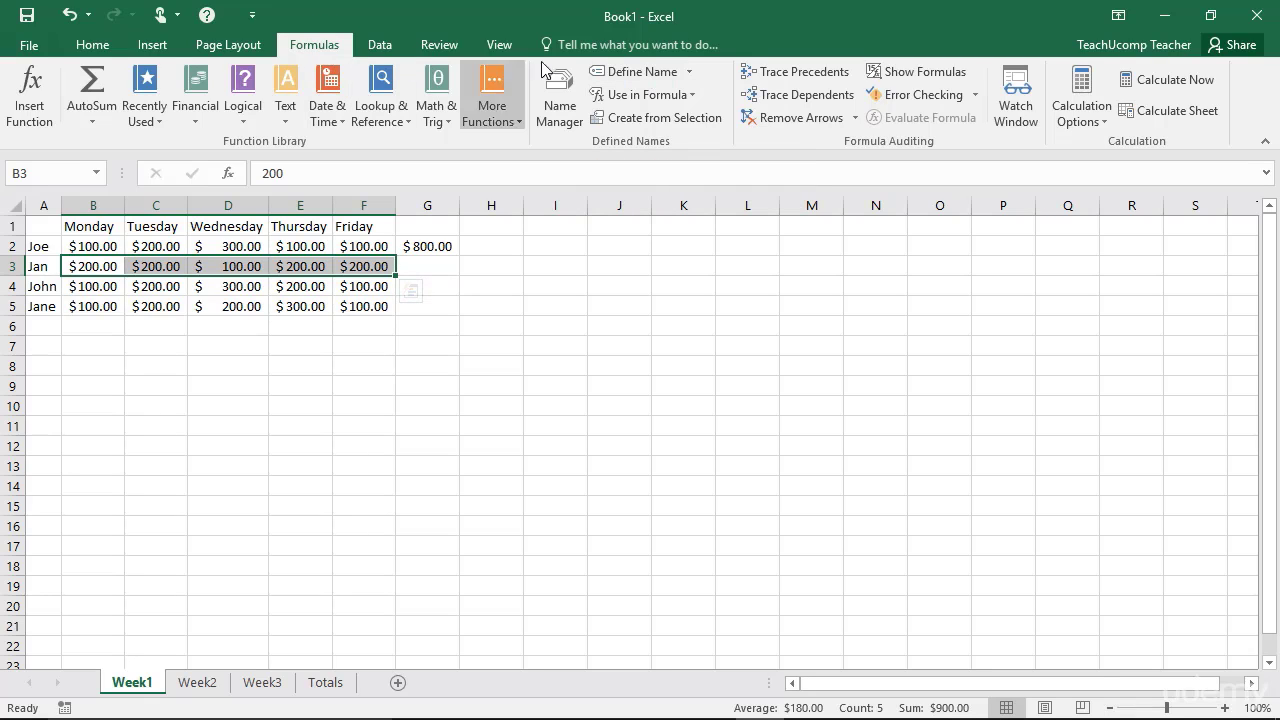
left_click(629, 76)
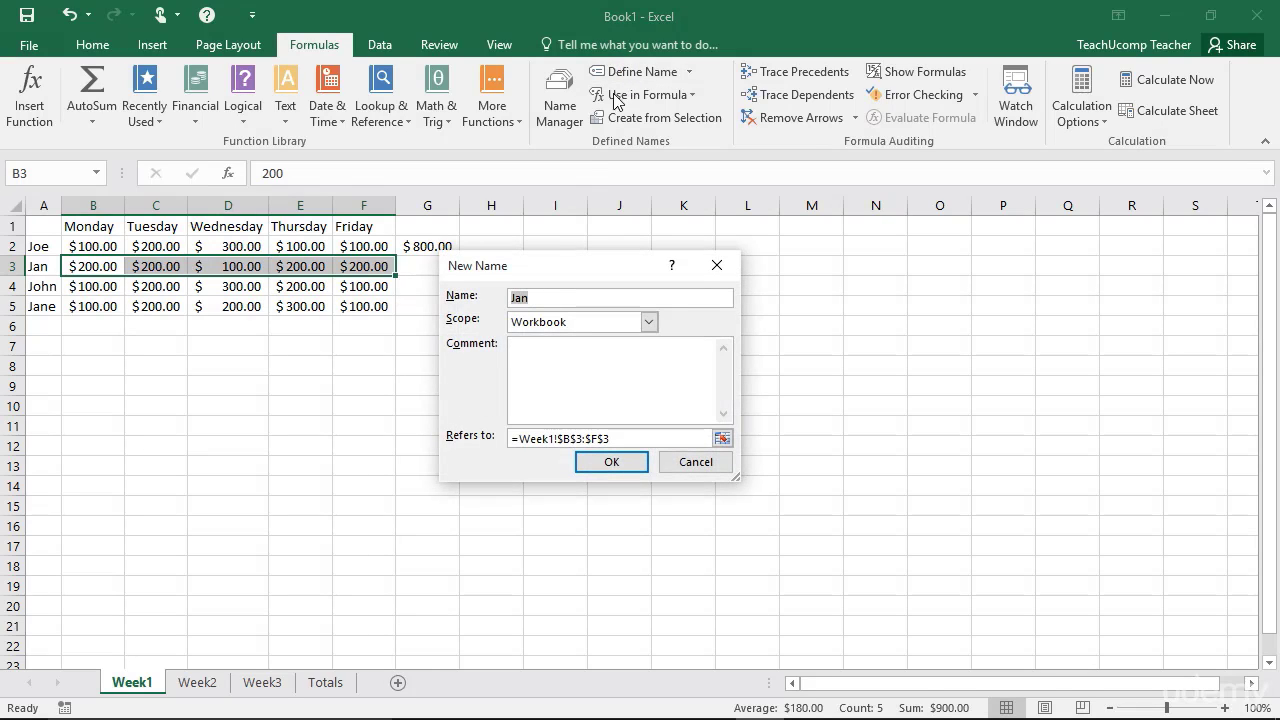
left_click(549, 297)
type("WK1")
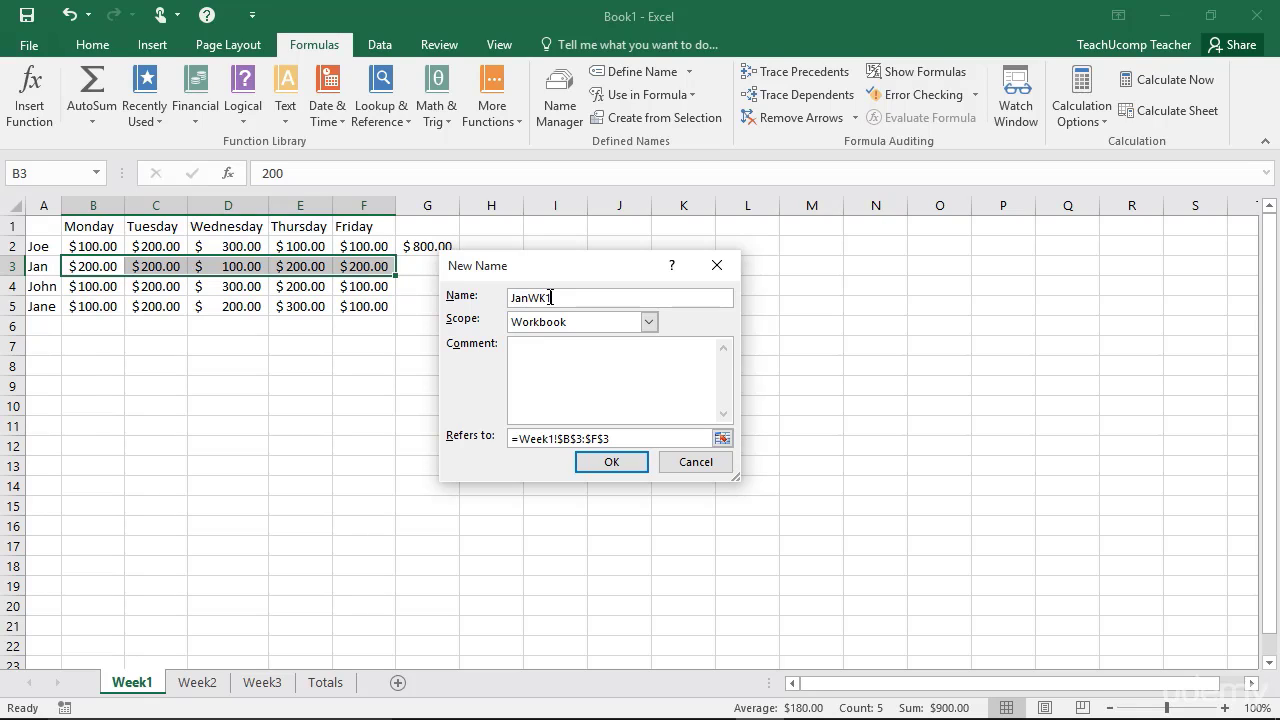
left_click(649, 321)
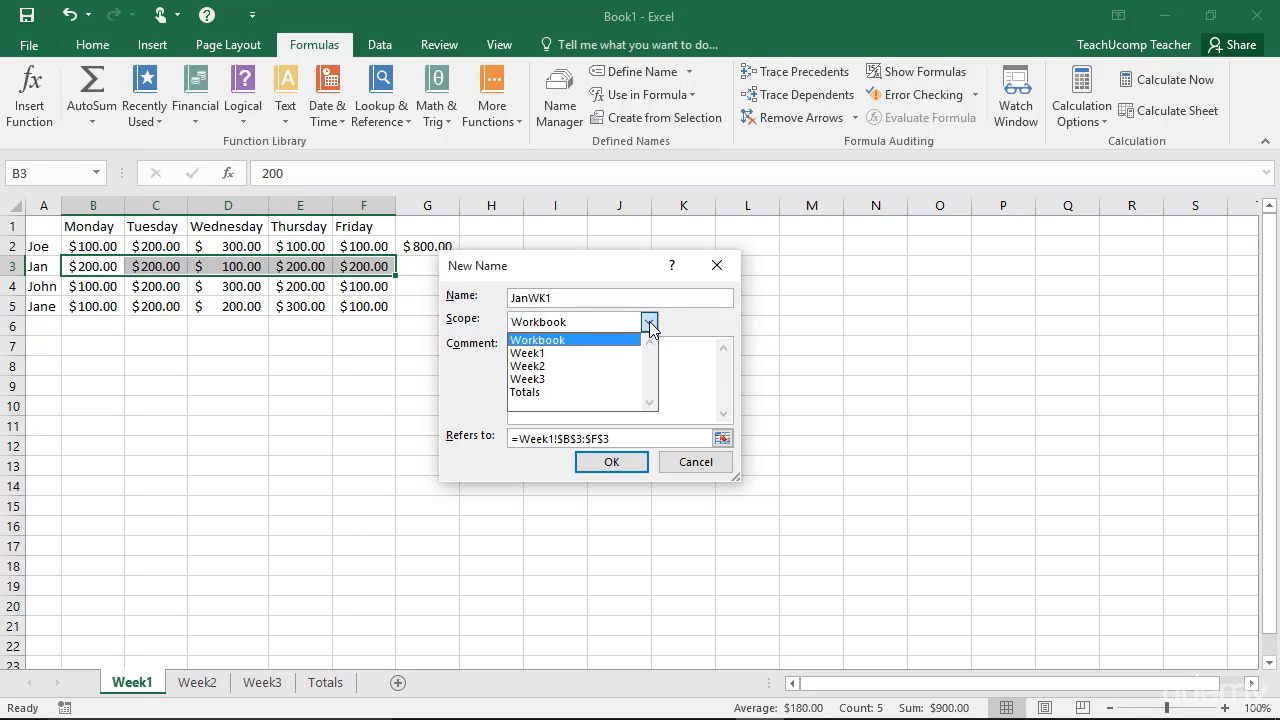
left_click(553, 353)
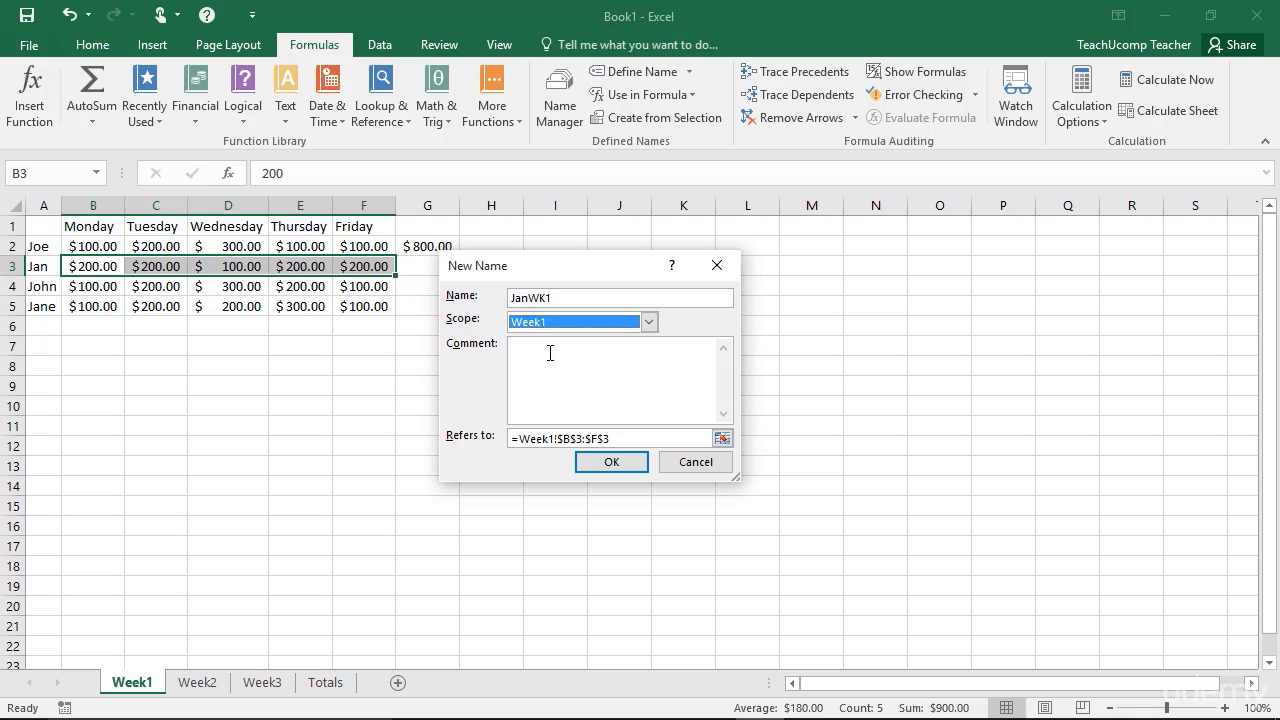
left_click(540, 356)
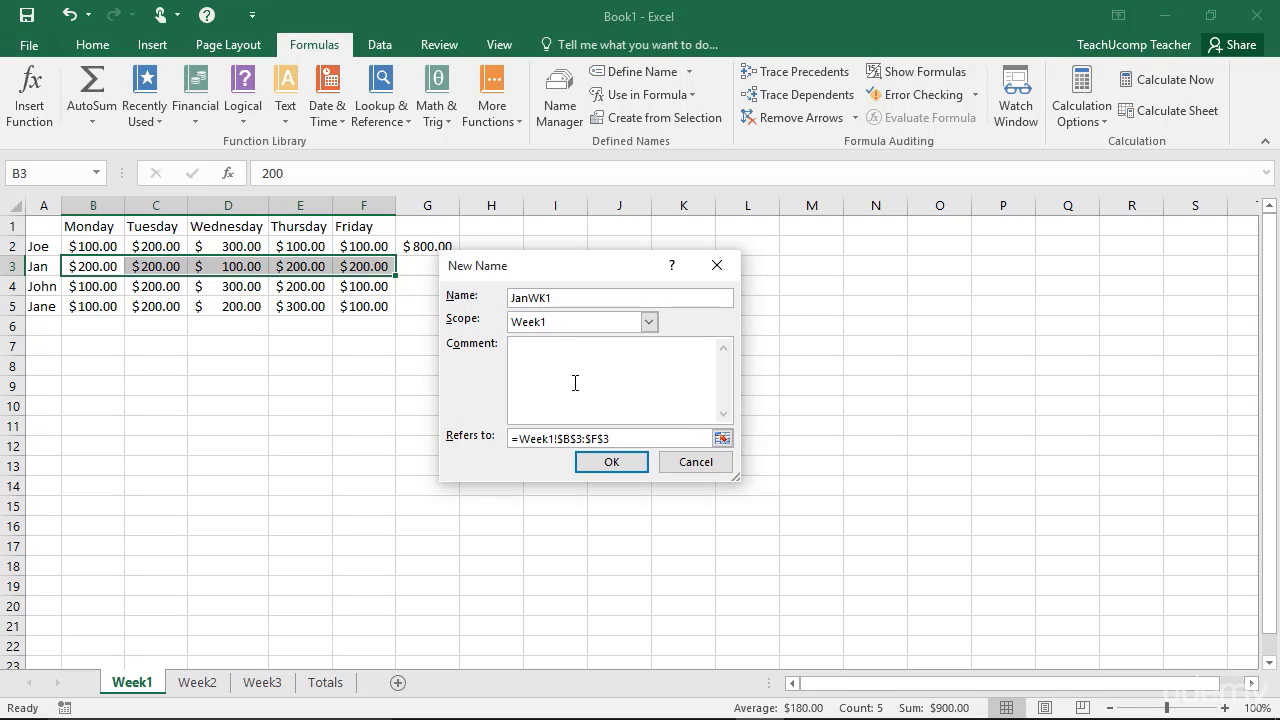
left_click(631, 437)
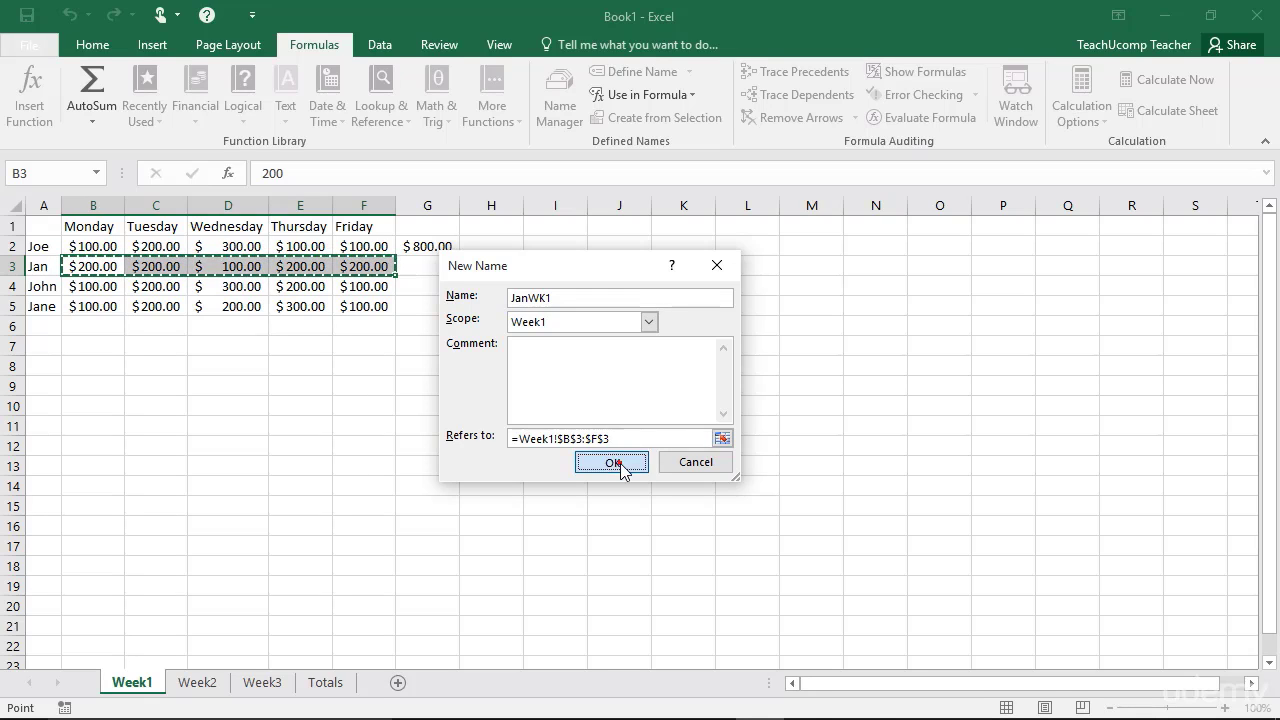
left_click(612, 462)
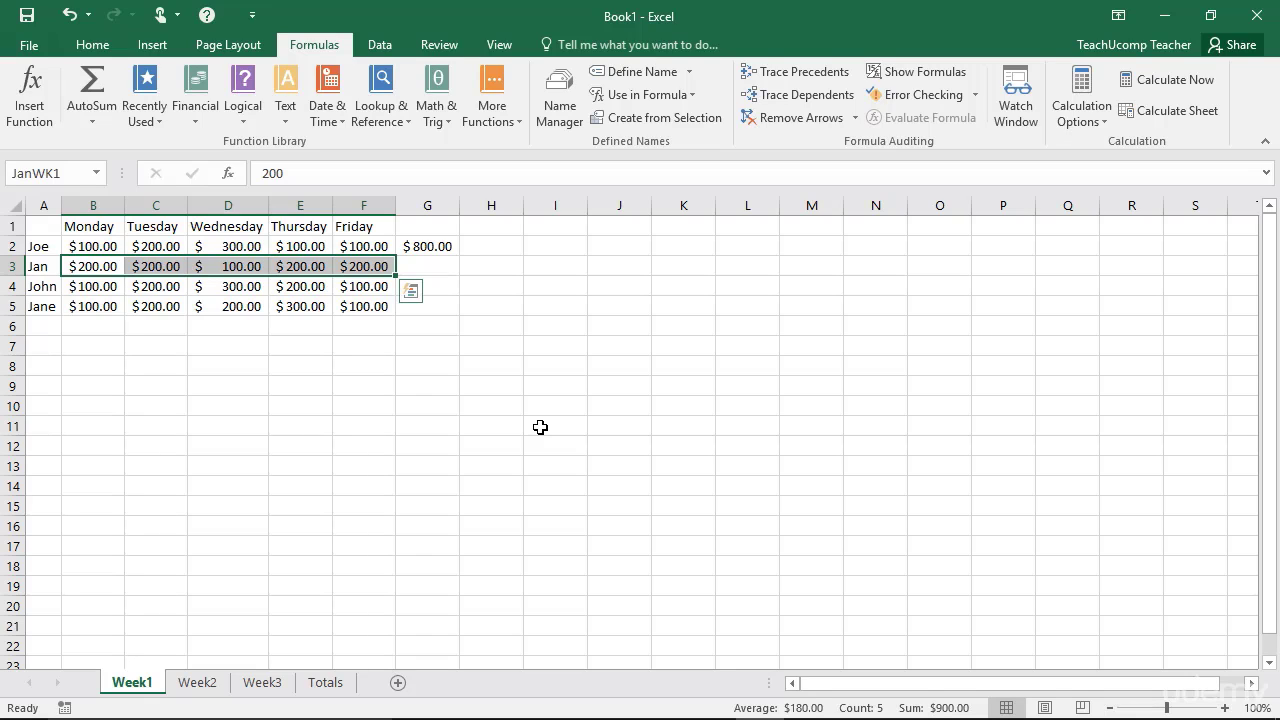
Create named ranges for the weekday columns in B1:F5, using the top row as the names
left_click(104, 229)
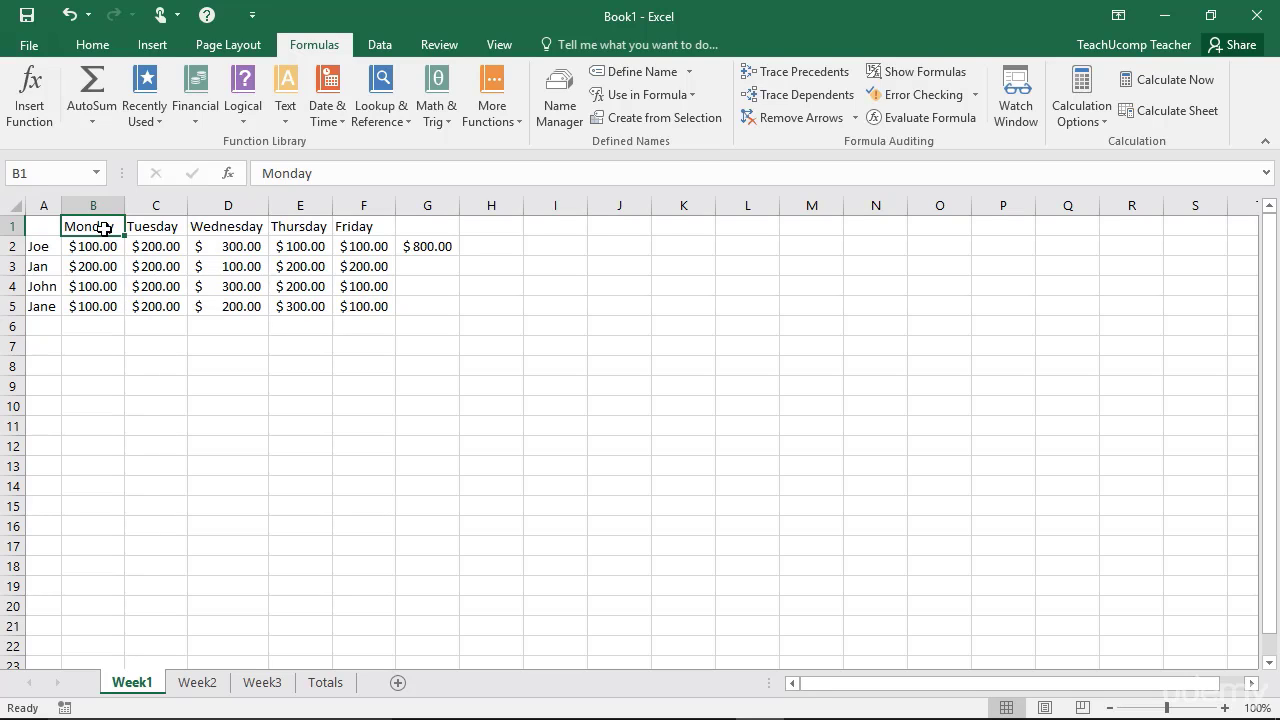
left_click_drag(104, 229, 351, 310)
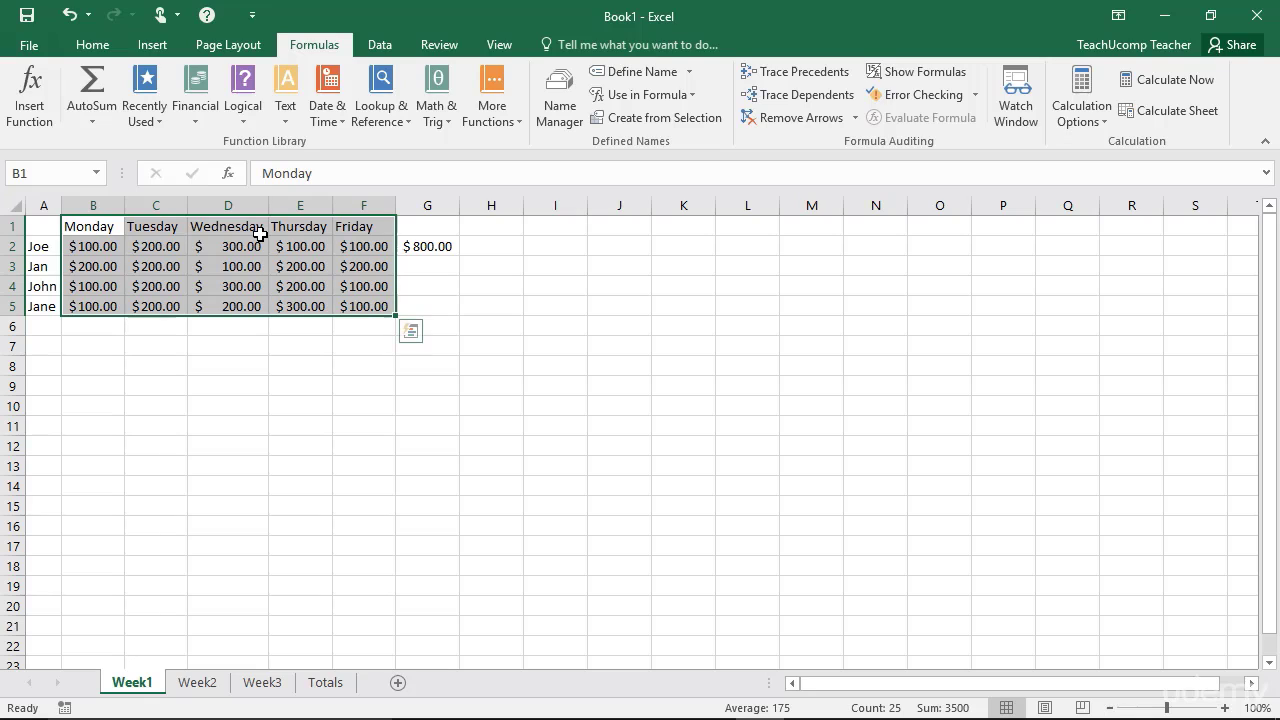
left_click(667, 124)
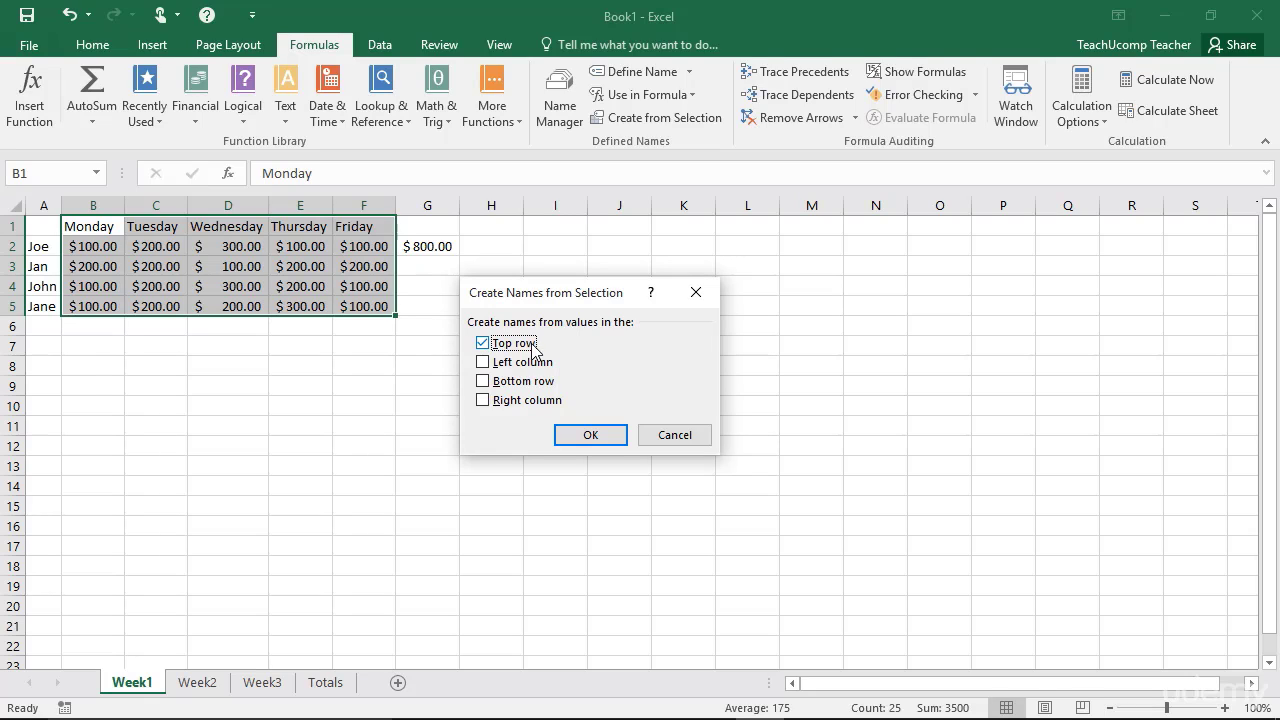
left_click(590, 435)
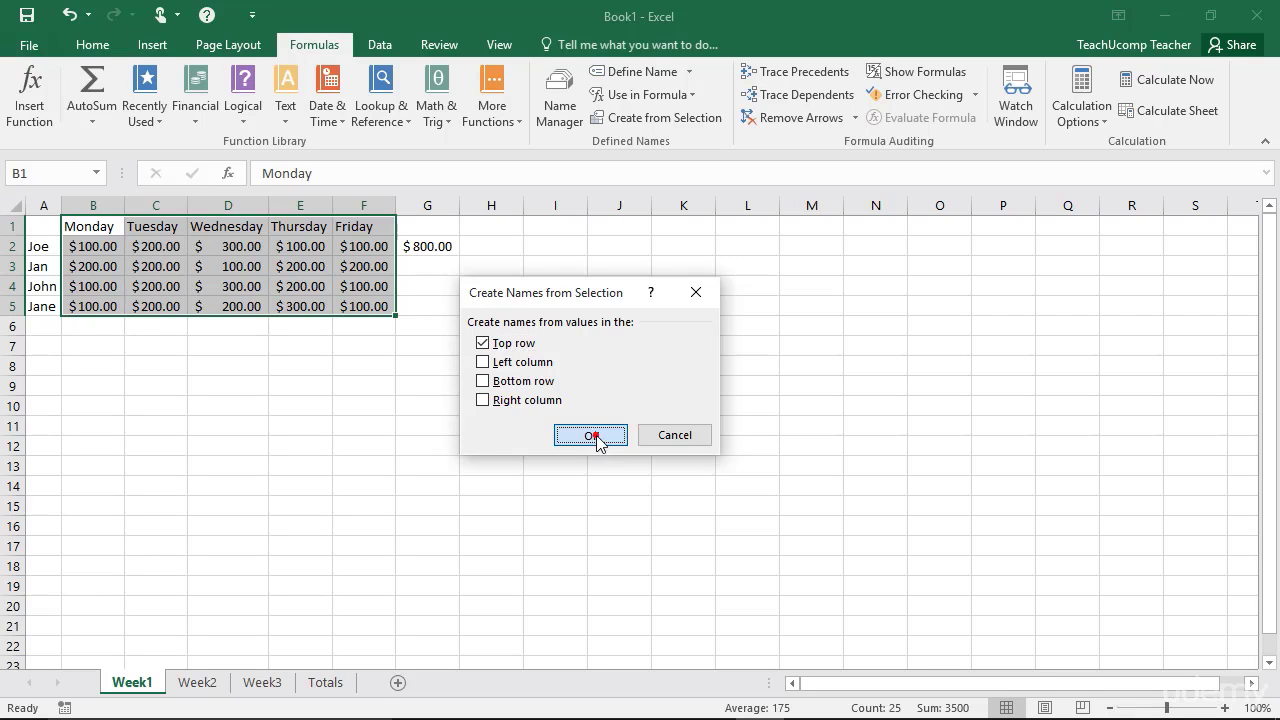
Check the new names by selecting the Friday values F2:F5 and going to the named range Monday
left_click_drag(365, 250, 365, 303)
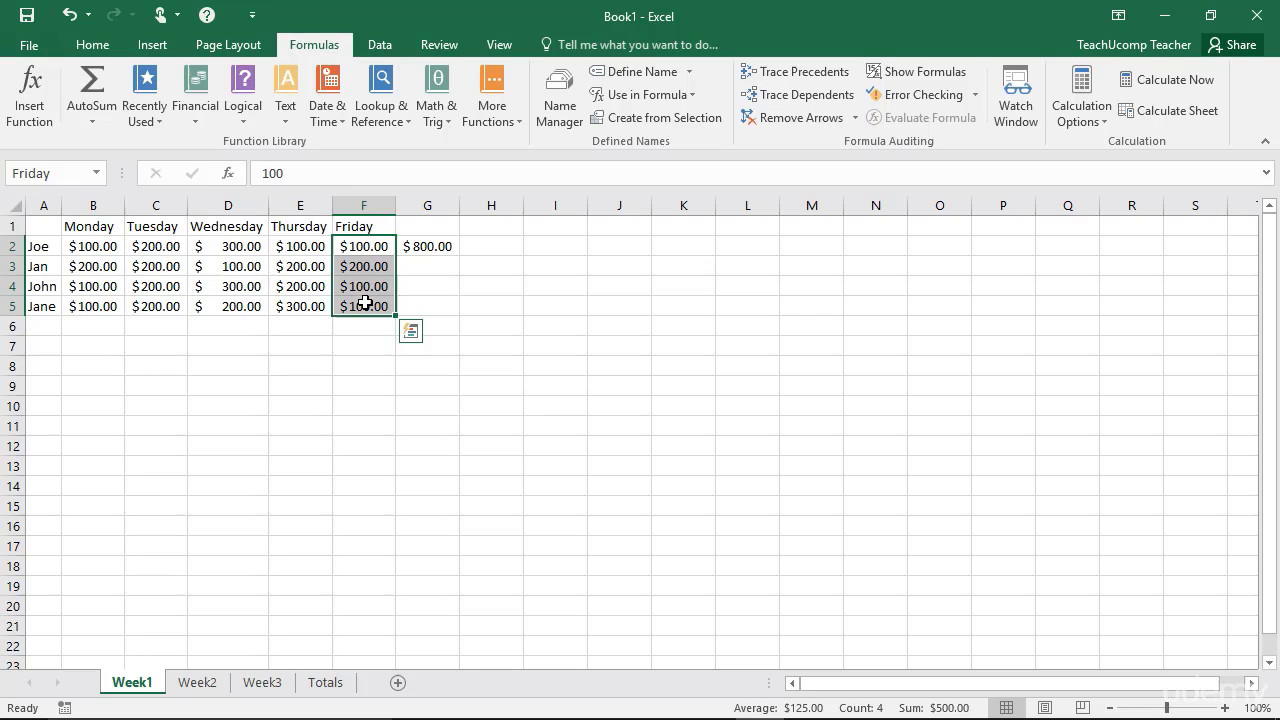
key("Right")
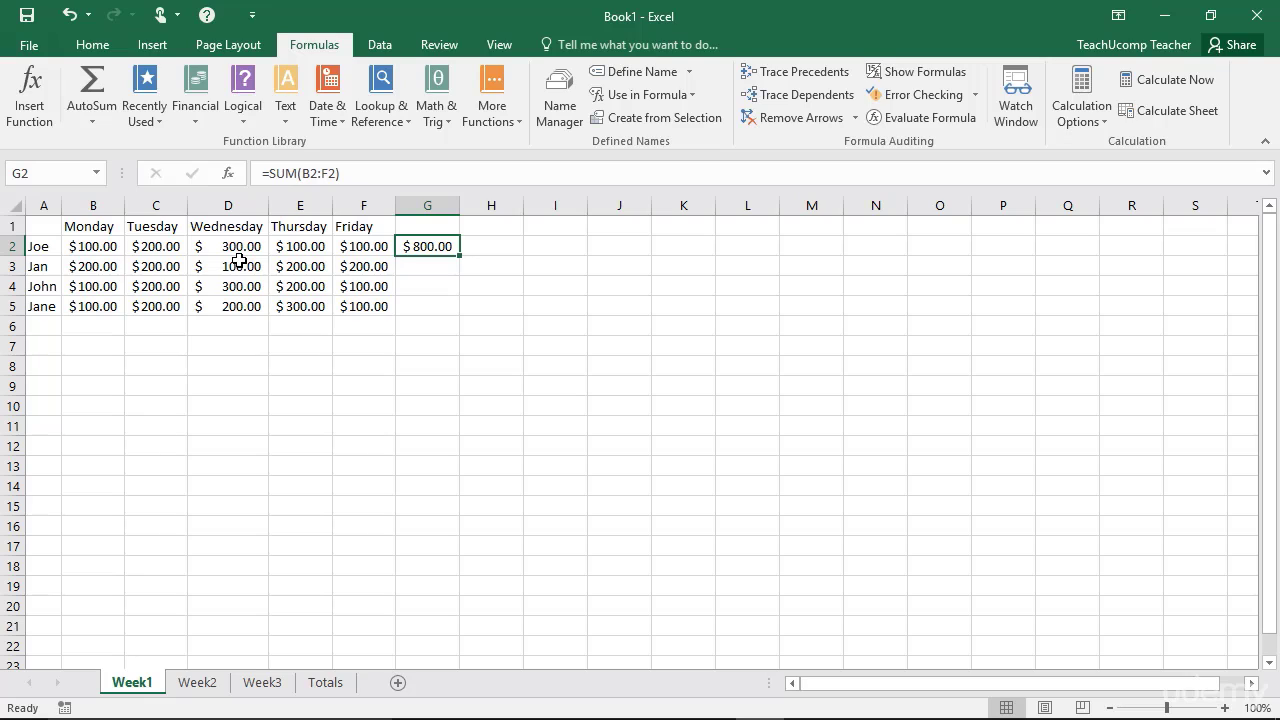
left_click(97, 174)
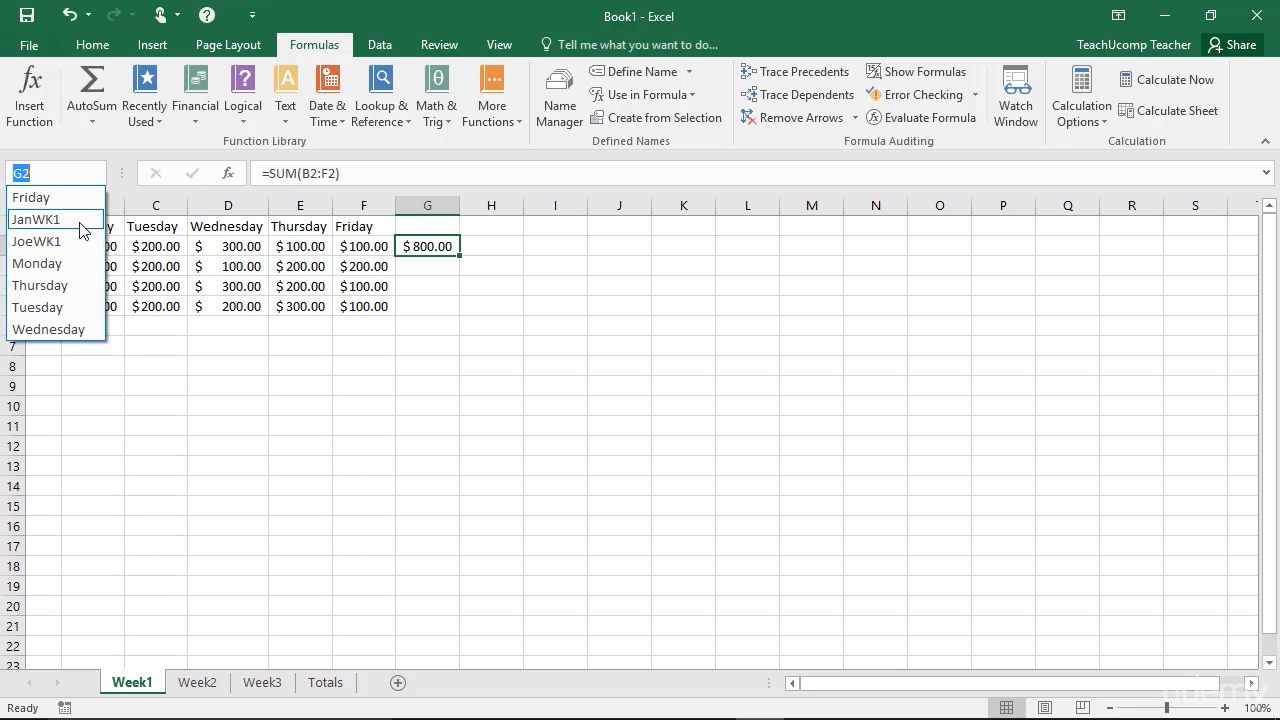
left_click(68, 266)
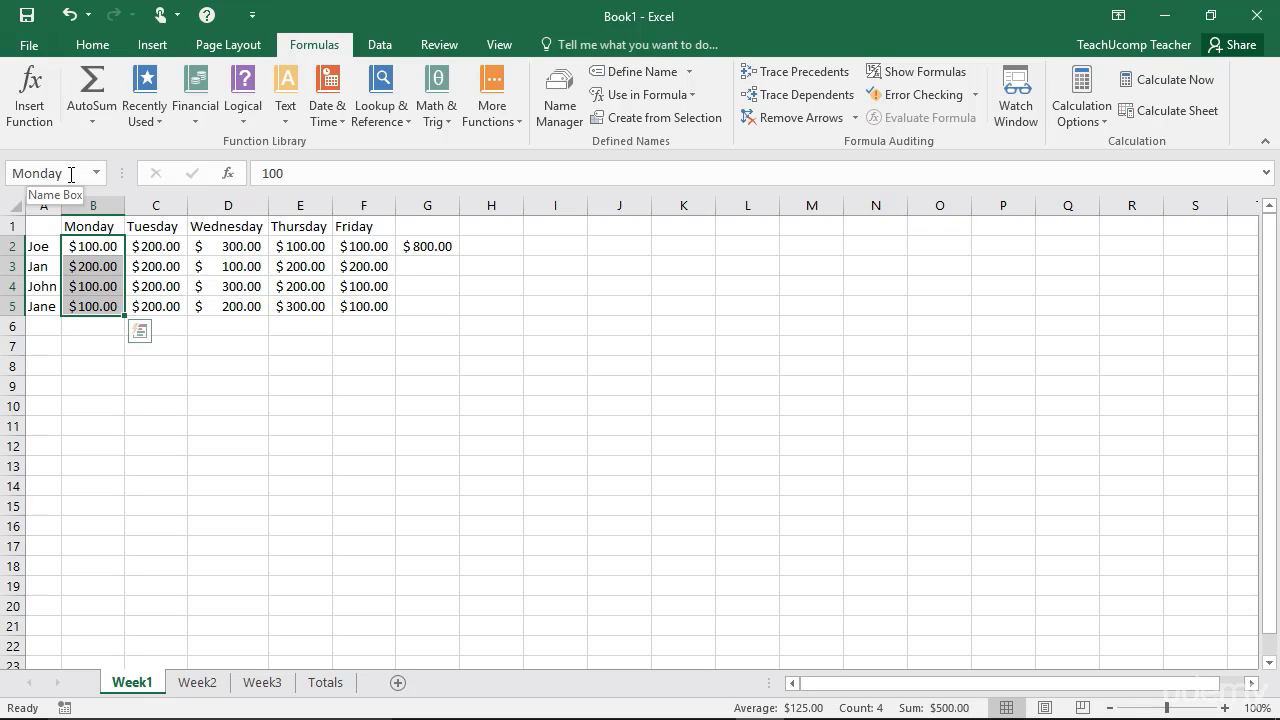
Enter the formula =SUM(Monday) in cell B6, inserting the defined name Monday as the argument
left_click(103, 326)
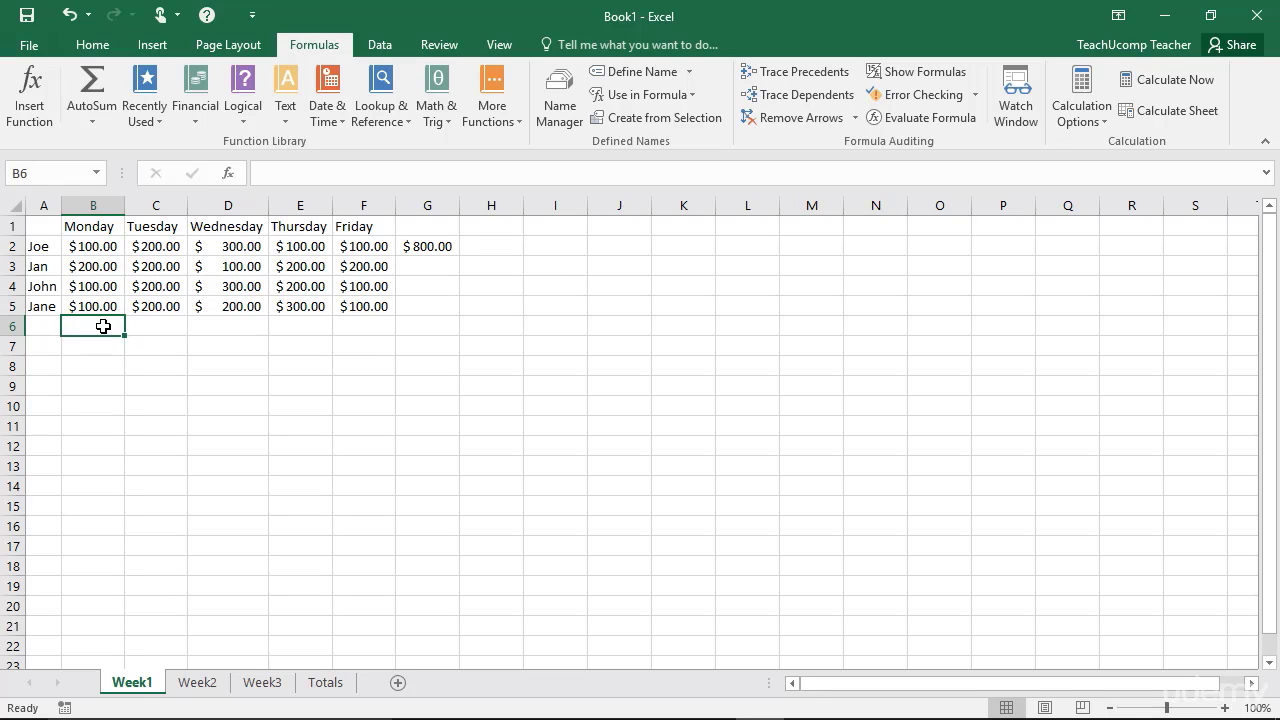
type("=SU")
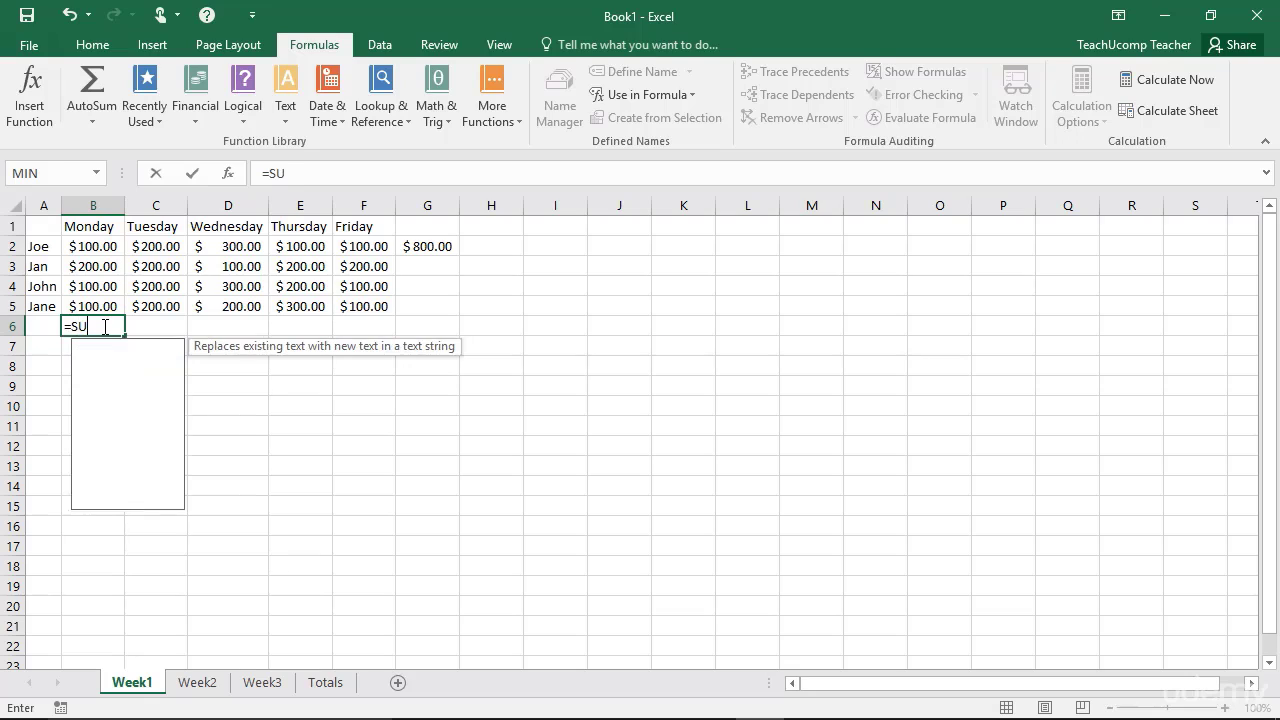
type("M(")
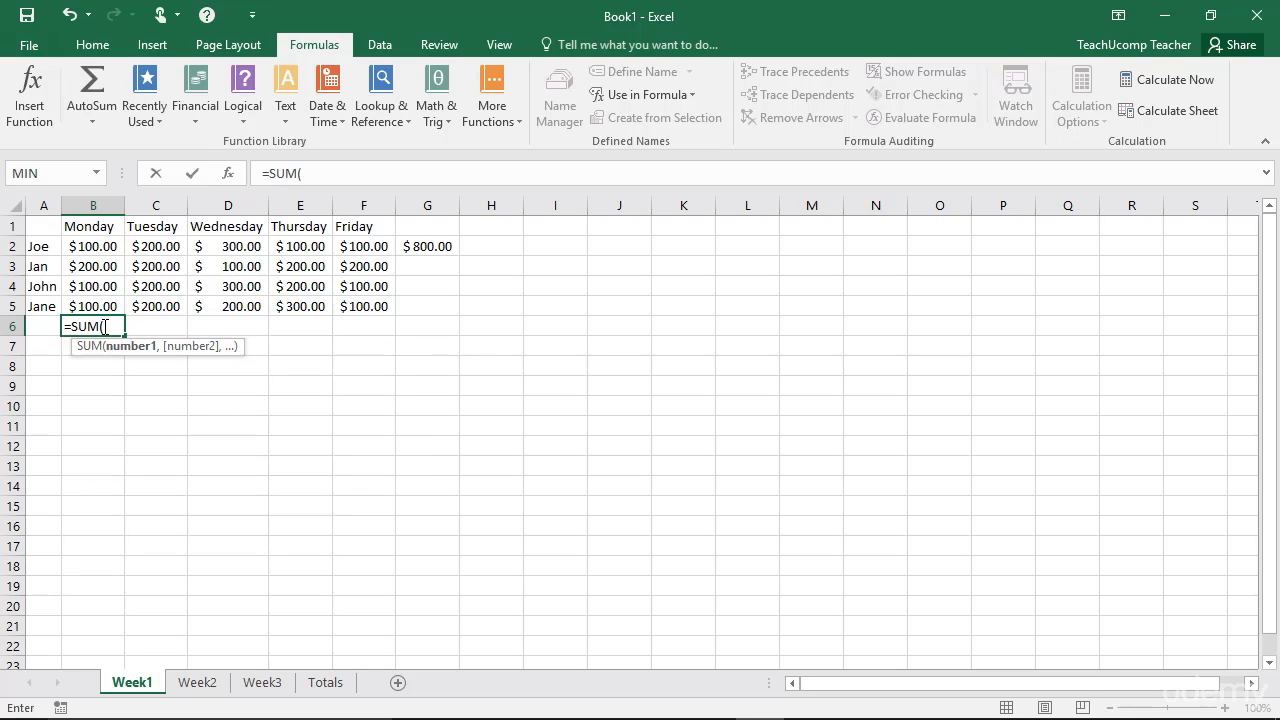
left_click(693, 94)
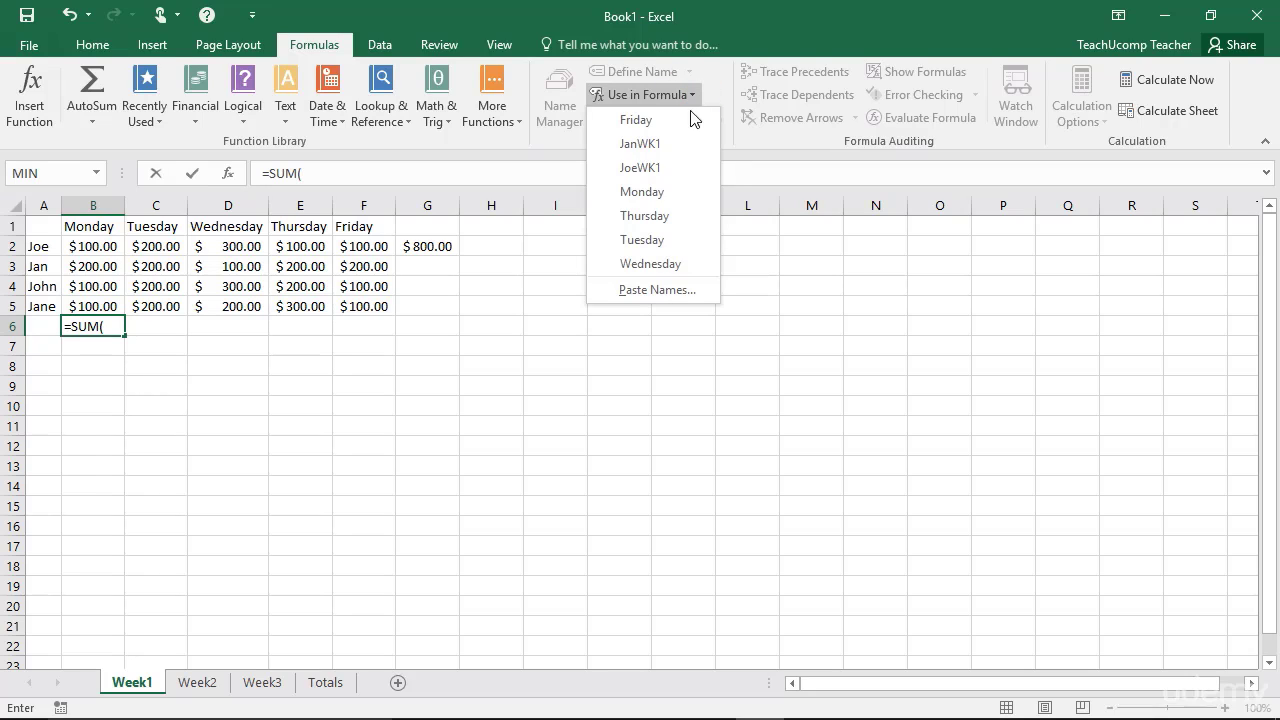
left_click(665, 193)
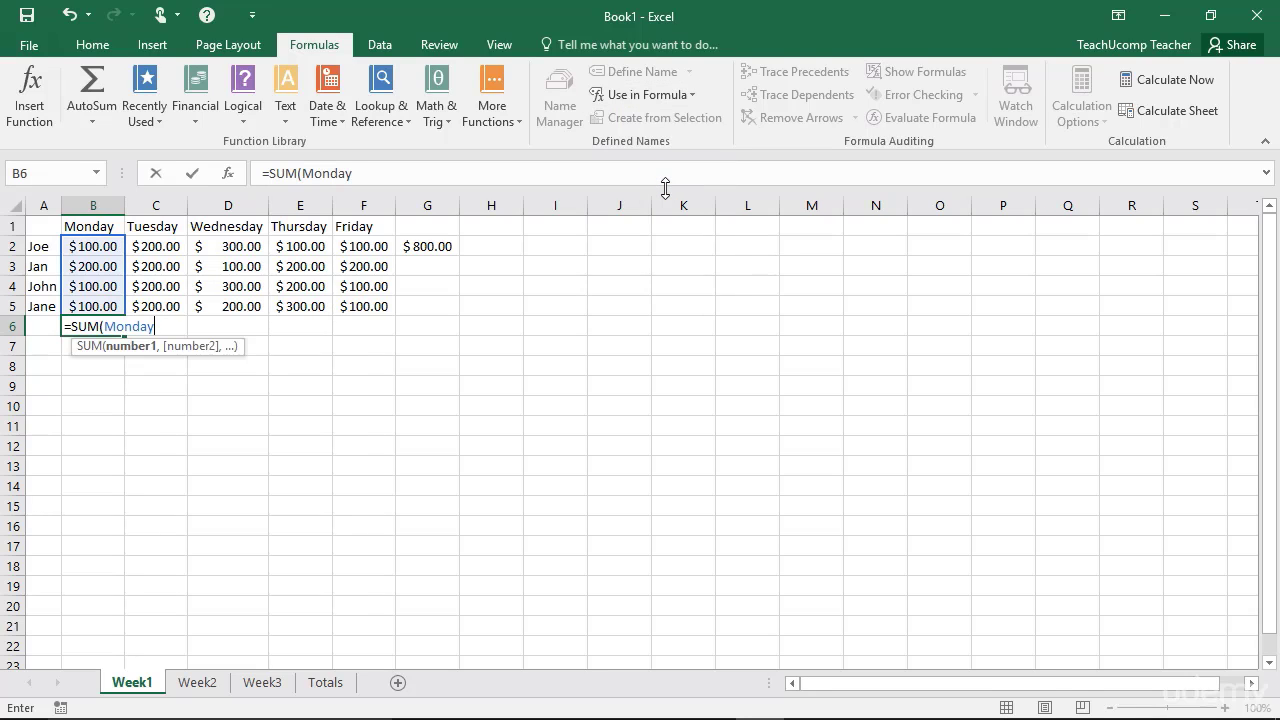
type(")")
key("Return")
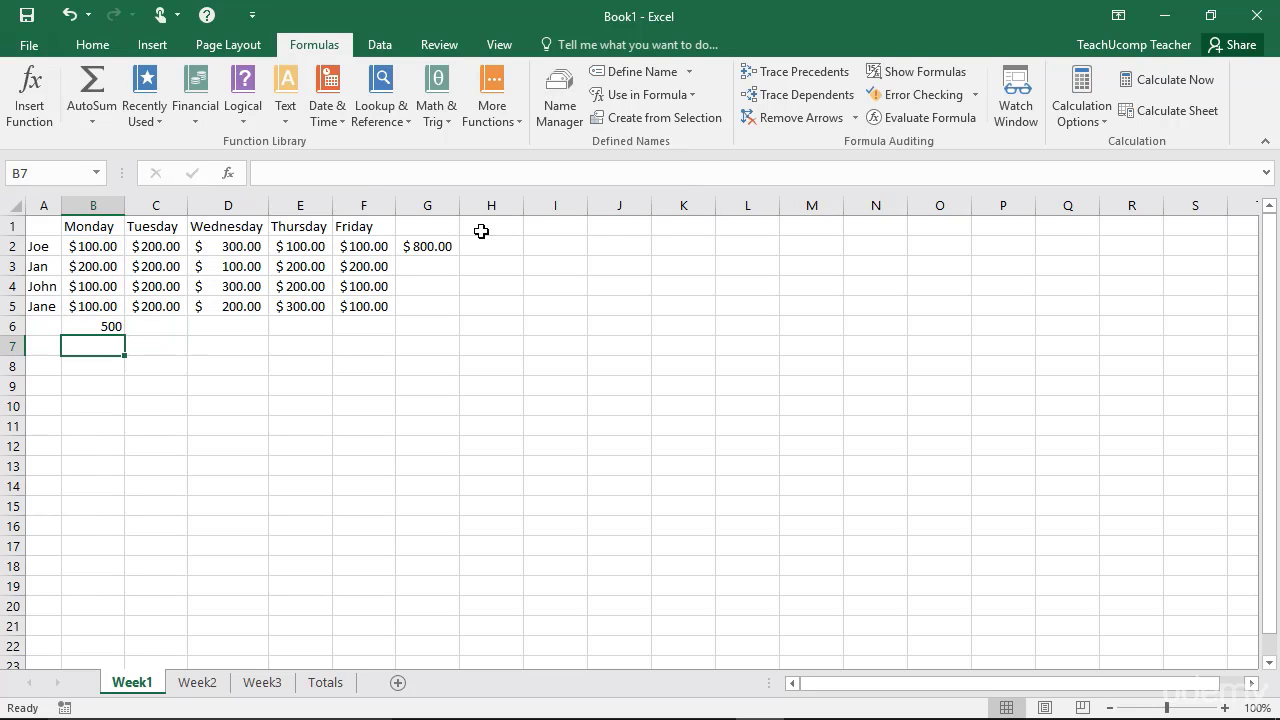
Apply only the defined name JoeWK1 to the existing SUM formula in cell G2, with all other names deselected
left_click(448, 246)
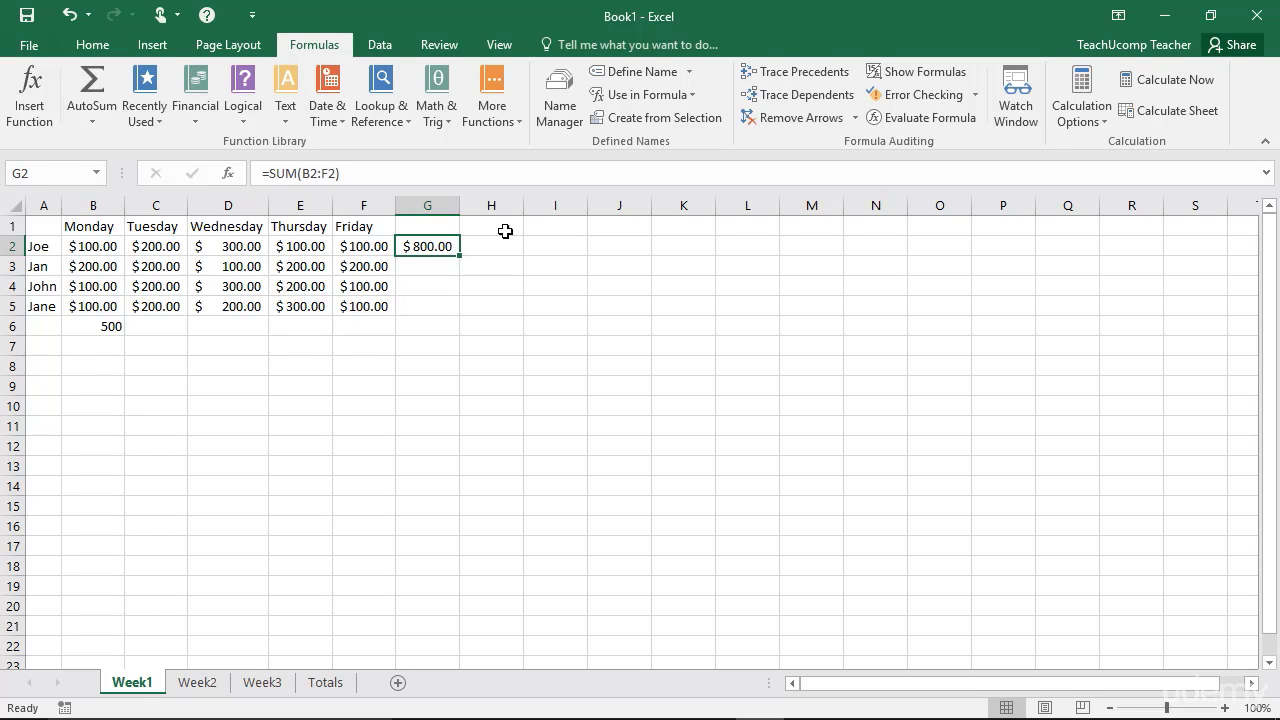
left_click(689, 74)
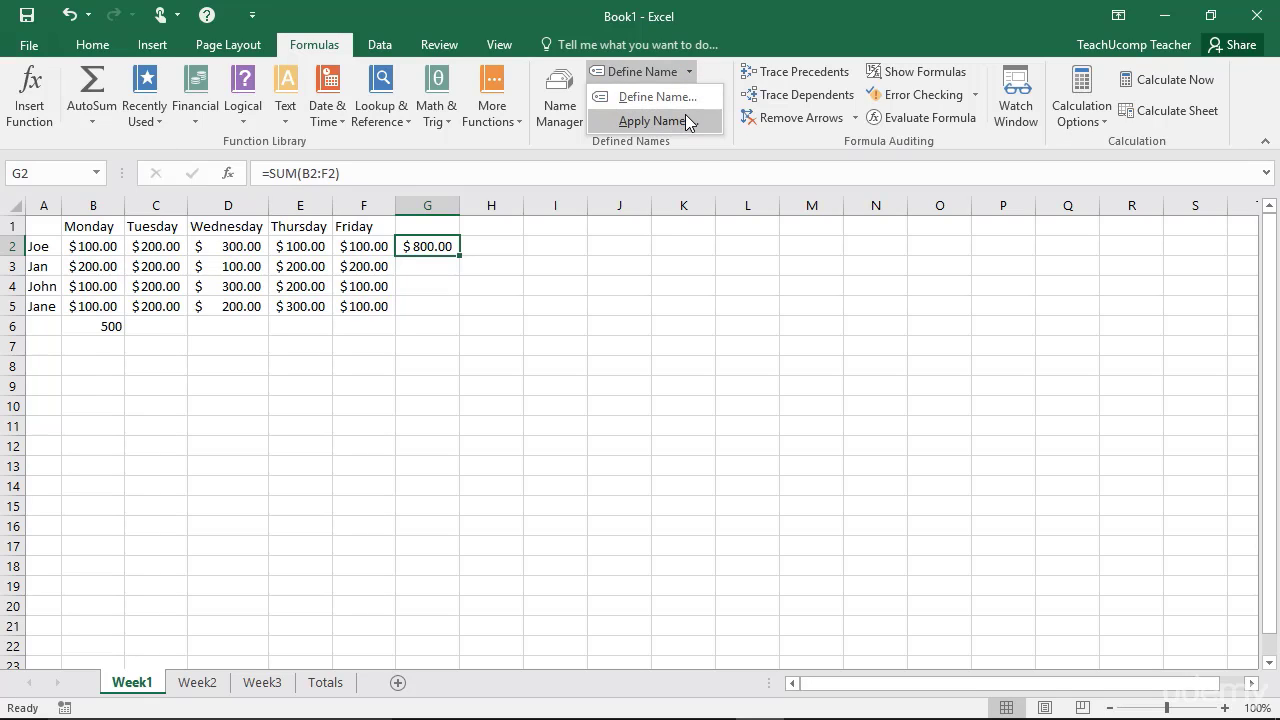
left_click(652, 121)
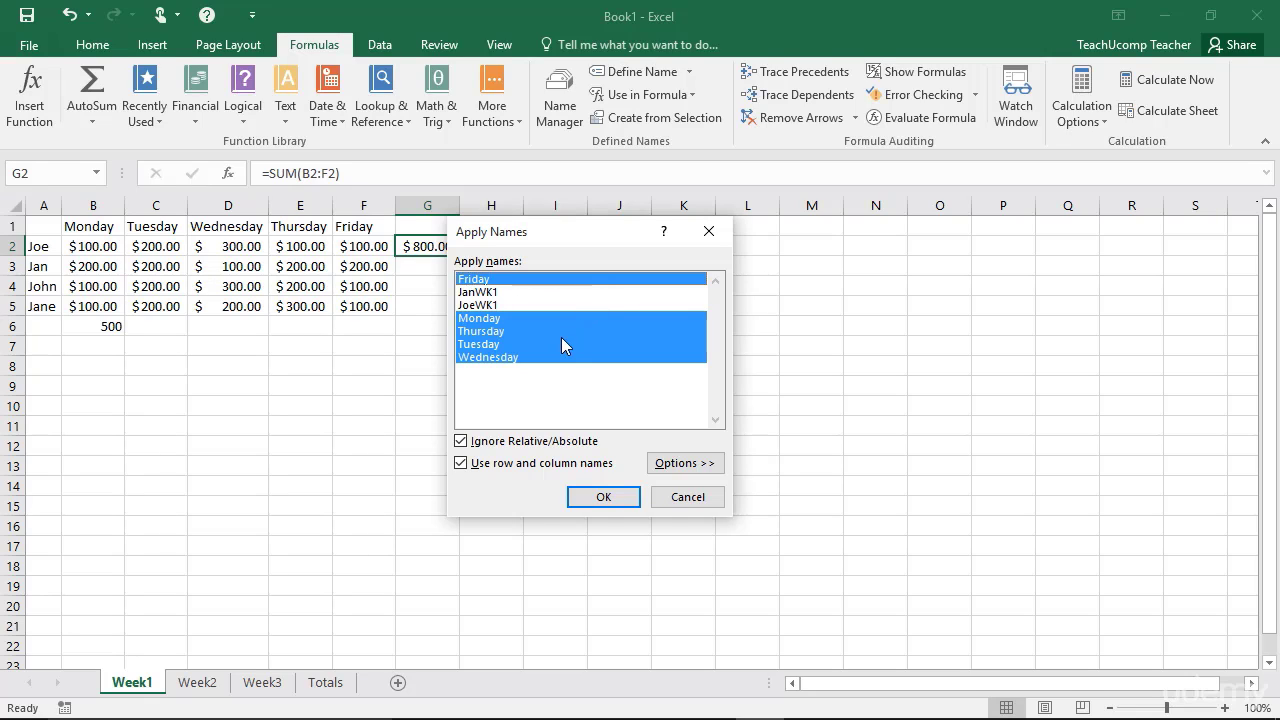
left_click(496, 292)
left_click(494, 305)
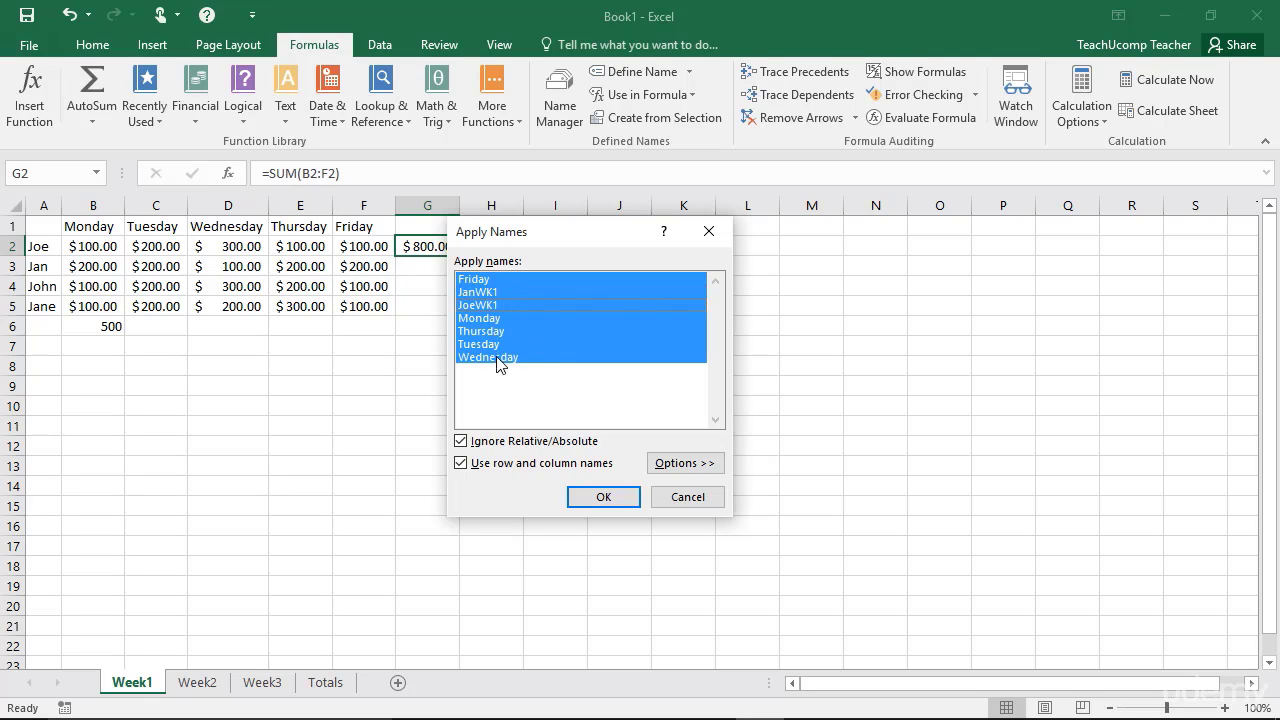
left_click(498, 357)
left_click(497, 331)
left_click(497, 344)
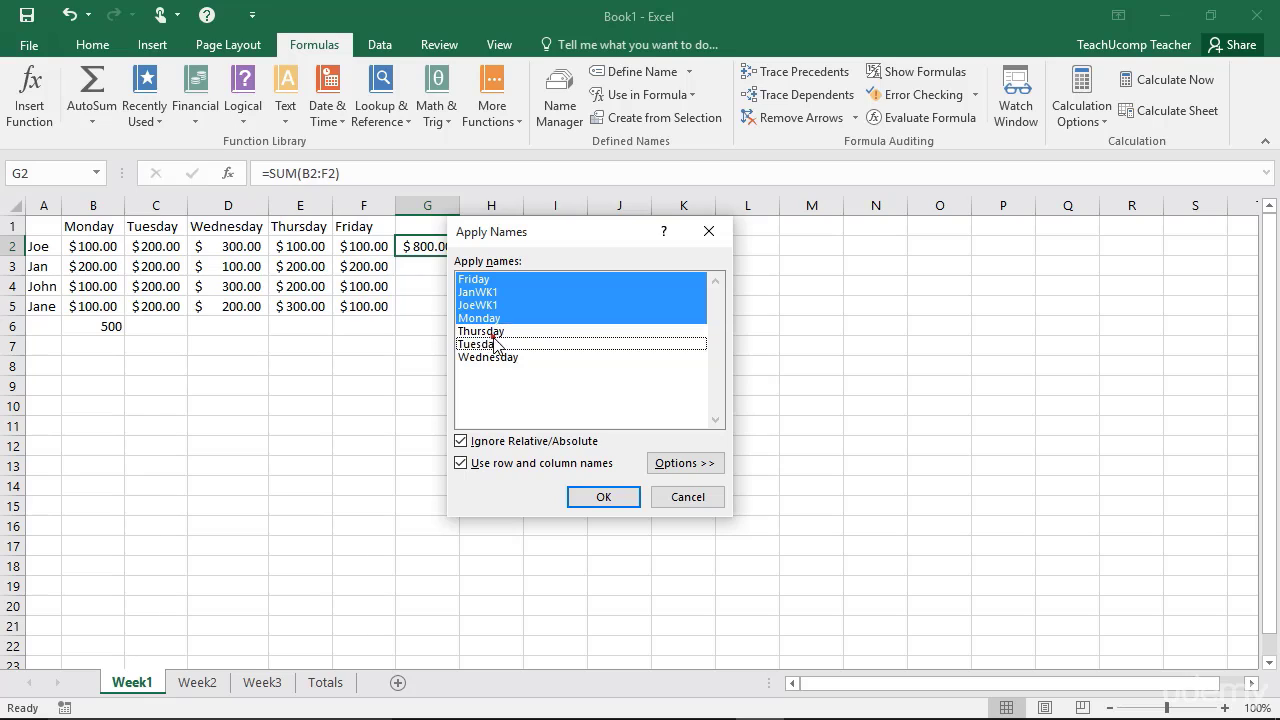
left_click(497, 318)
left_click(496, 305)
left_click(496, 292)
left_click(496, 279)
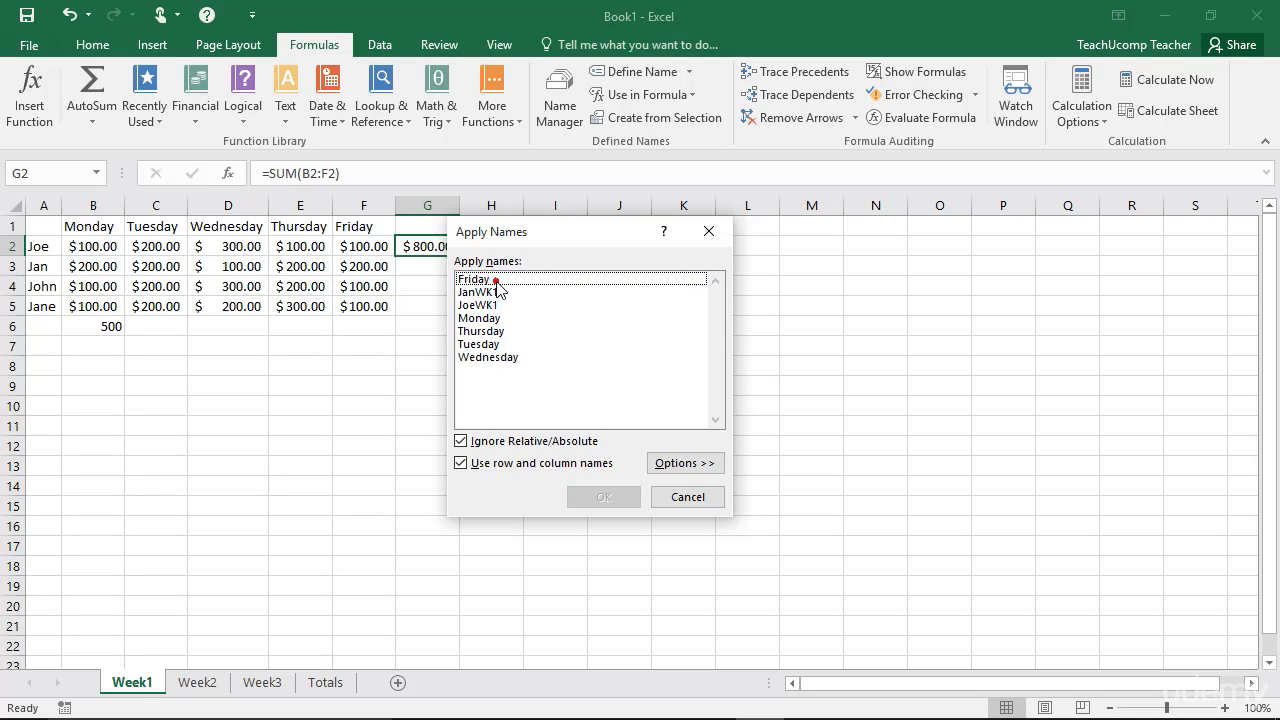
left_click(496, 307)
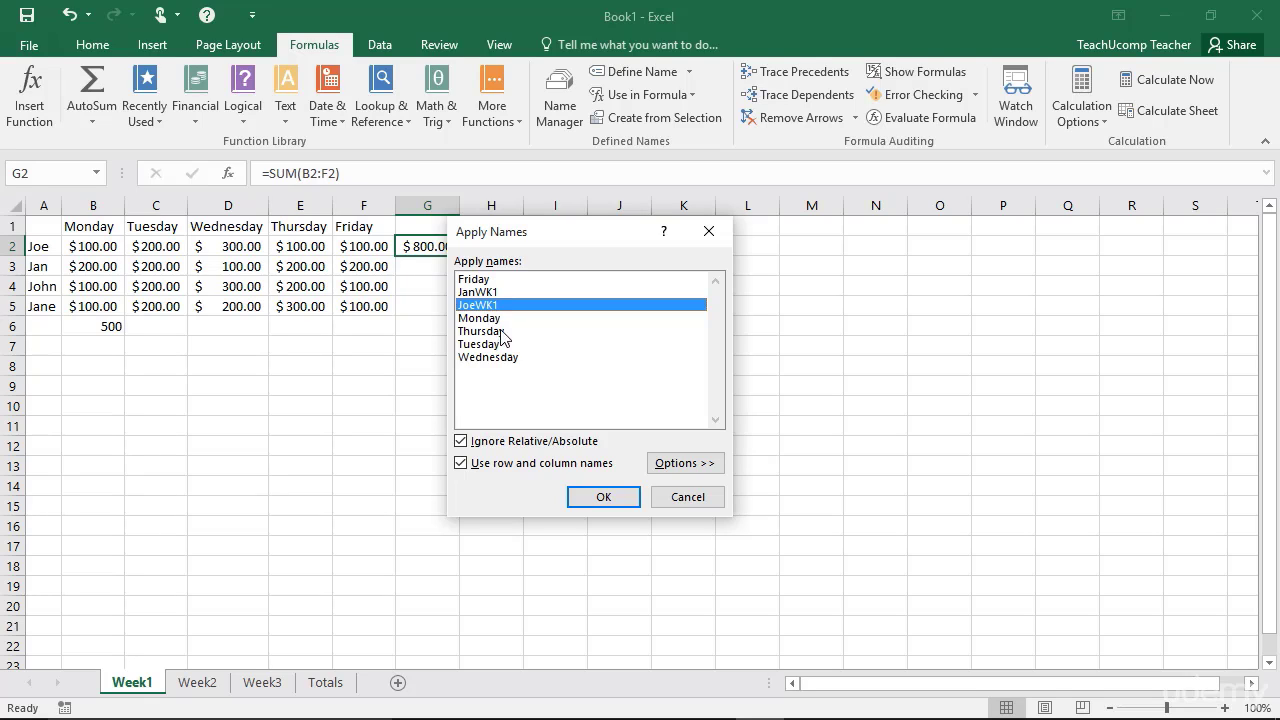
left_click(604, 498)
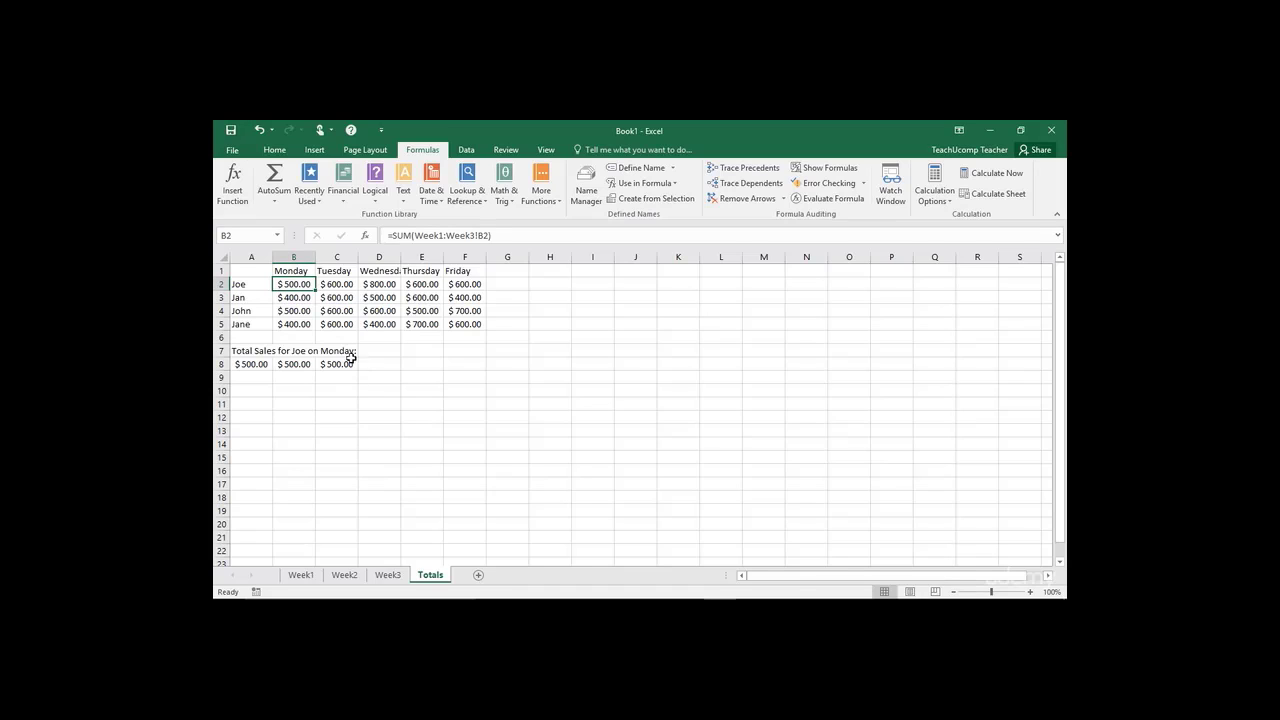
Examine the 3-D reference used as the argument of the SUM formula in cell B2 on the Totals sheet
left_click(297, 284)
left_click_drag(416, 238, 488, 237)
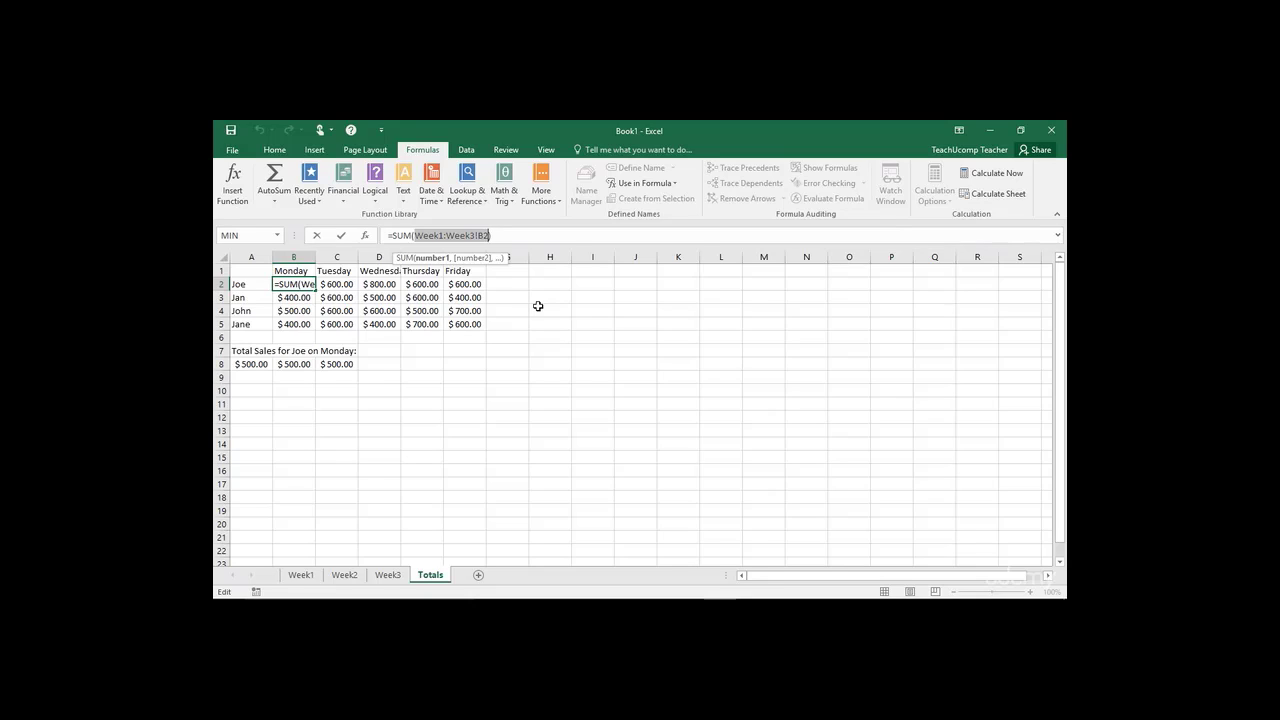
left_click(340, 236)
Start defining a new name JoeMonday3D with Workbook scope from cell B2 on the Week1 sheet
left_click(298, 574)
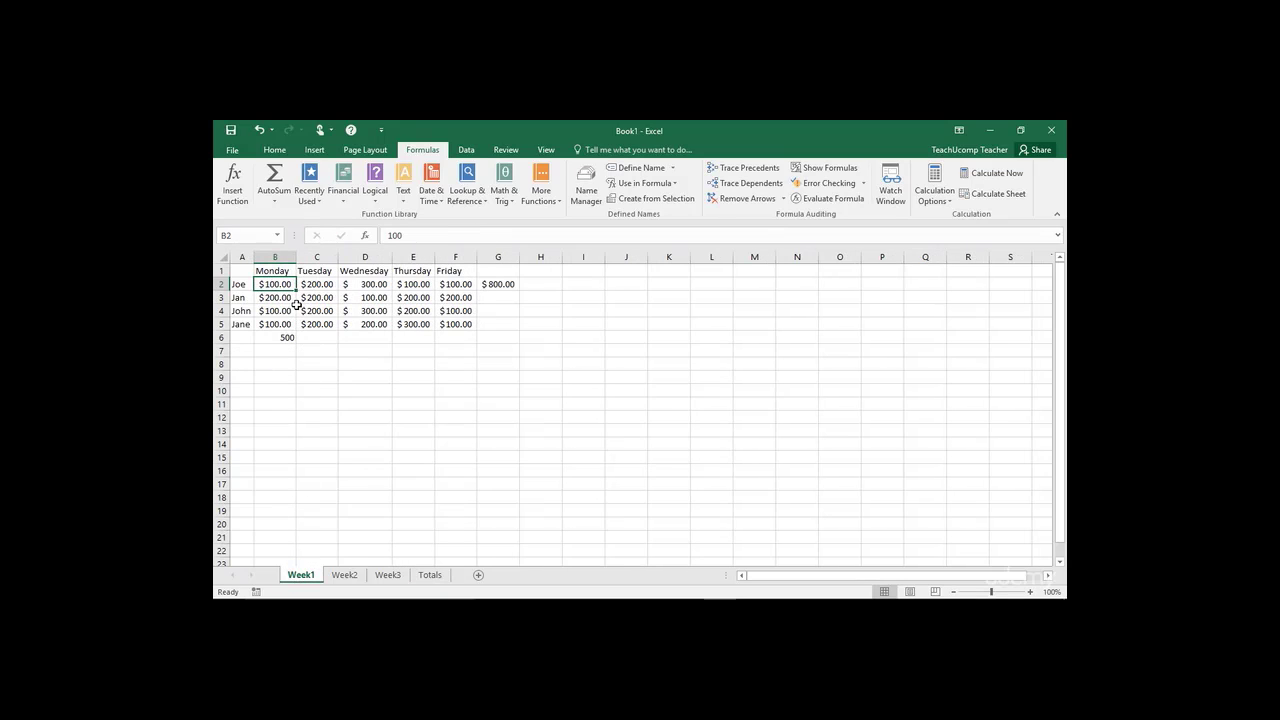
left_click(641, 168)
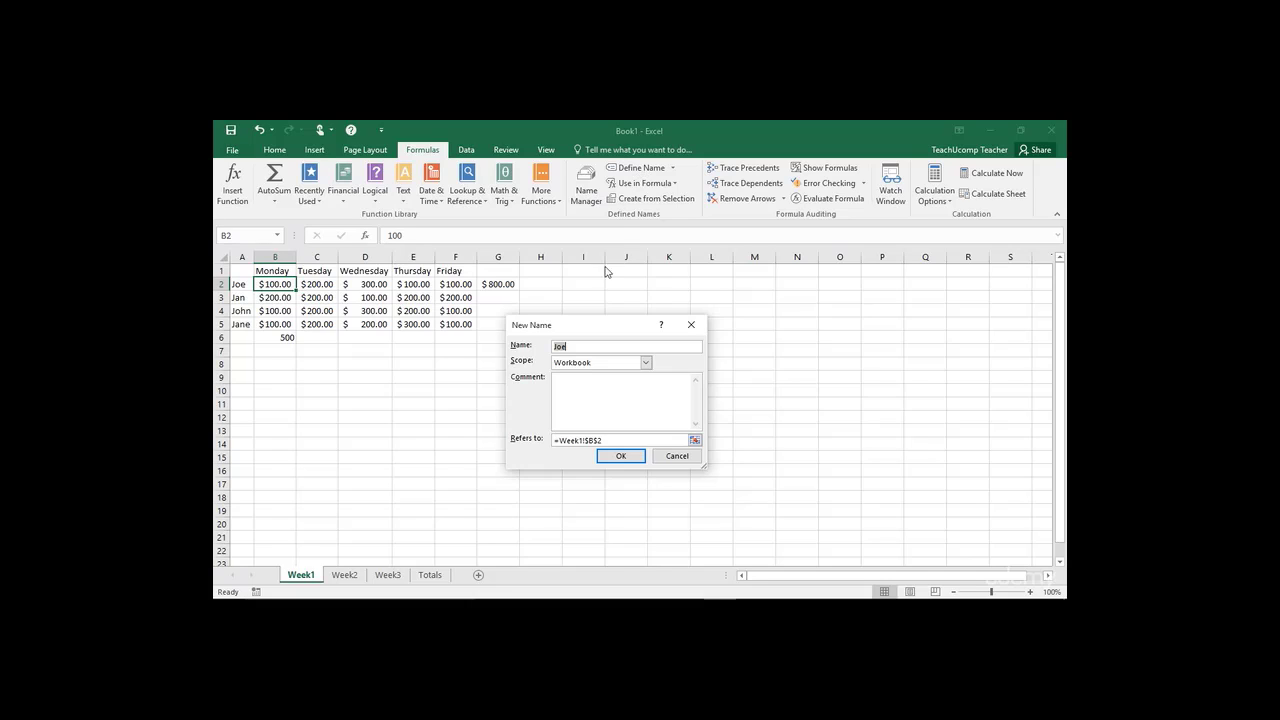
left_click(567, 347)
type("Monday3D")
left_click(646, 363)
left_click(628, 374)
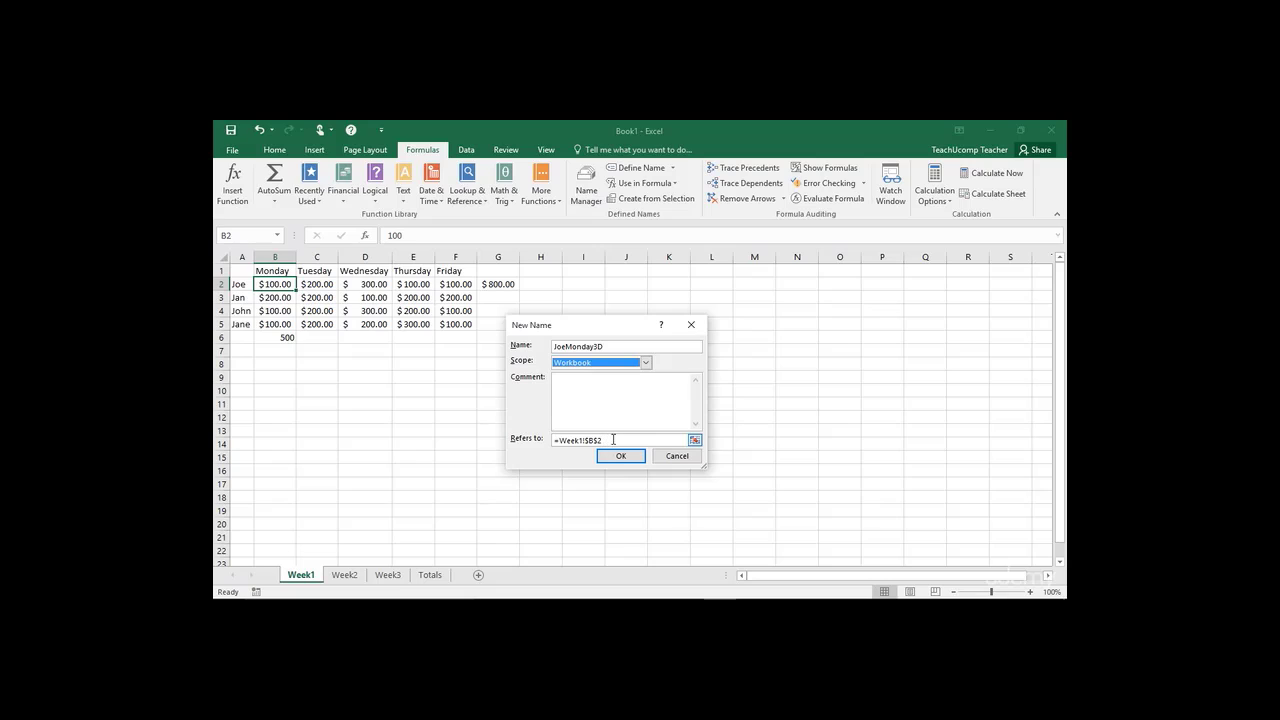
Make the new name refer to cell B2 across sheets Week1 through Week3, create it, and check the list of available names
left_click(694, 443)
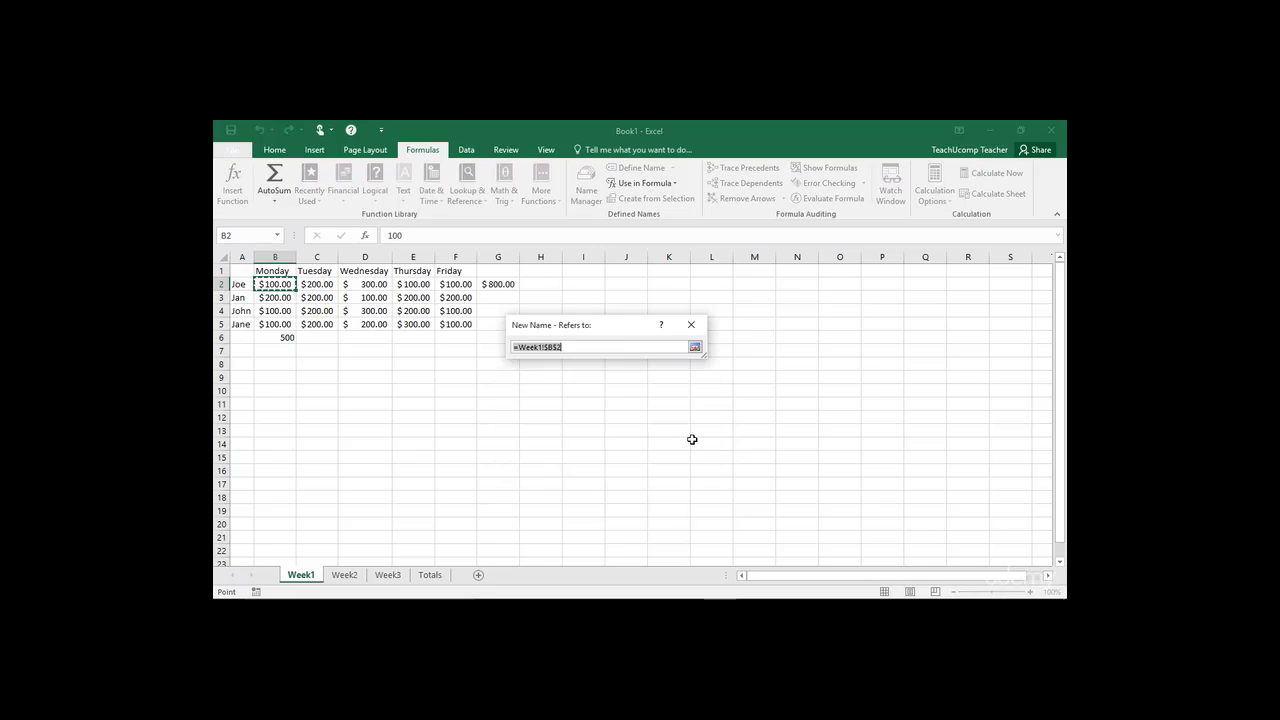
left_click(301, 575)
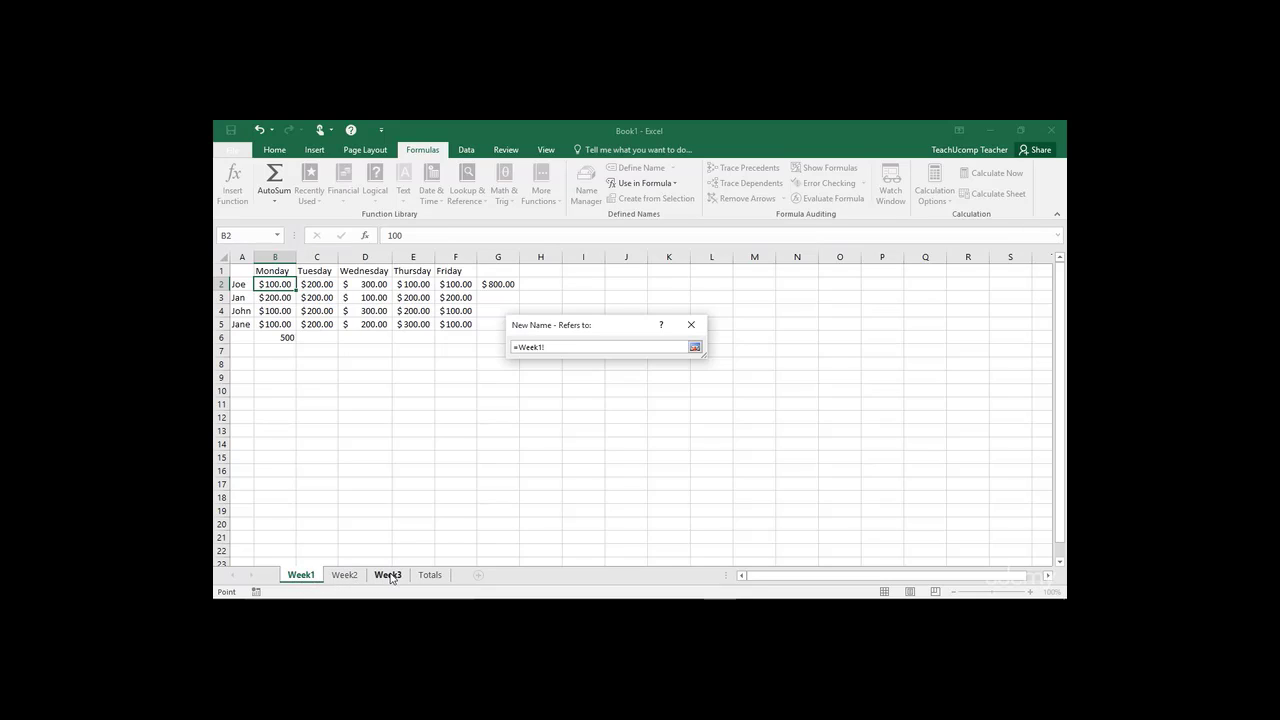
left_click(388, 575, "shift")
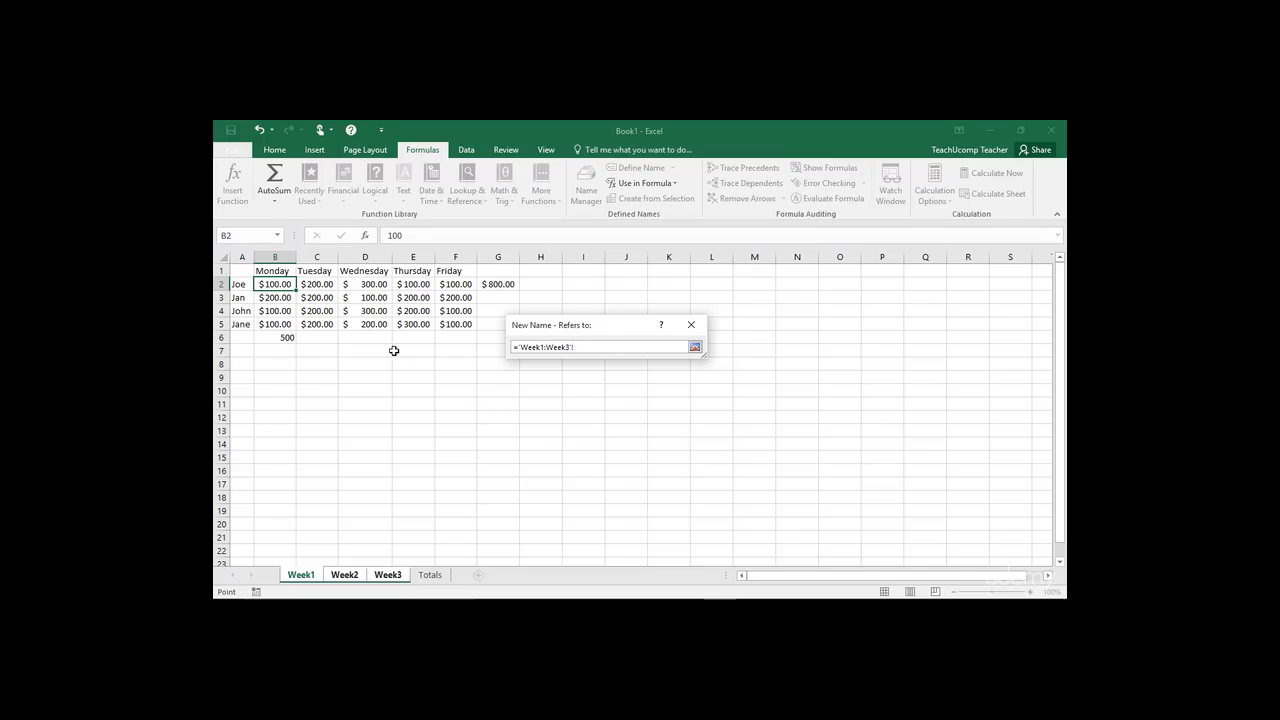
left_click(278, 283)
left_click(695, 347)
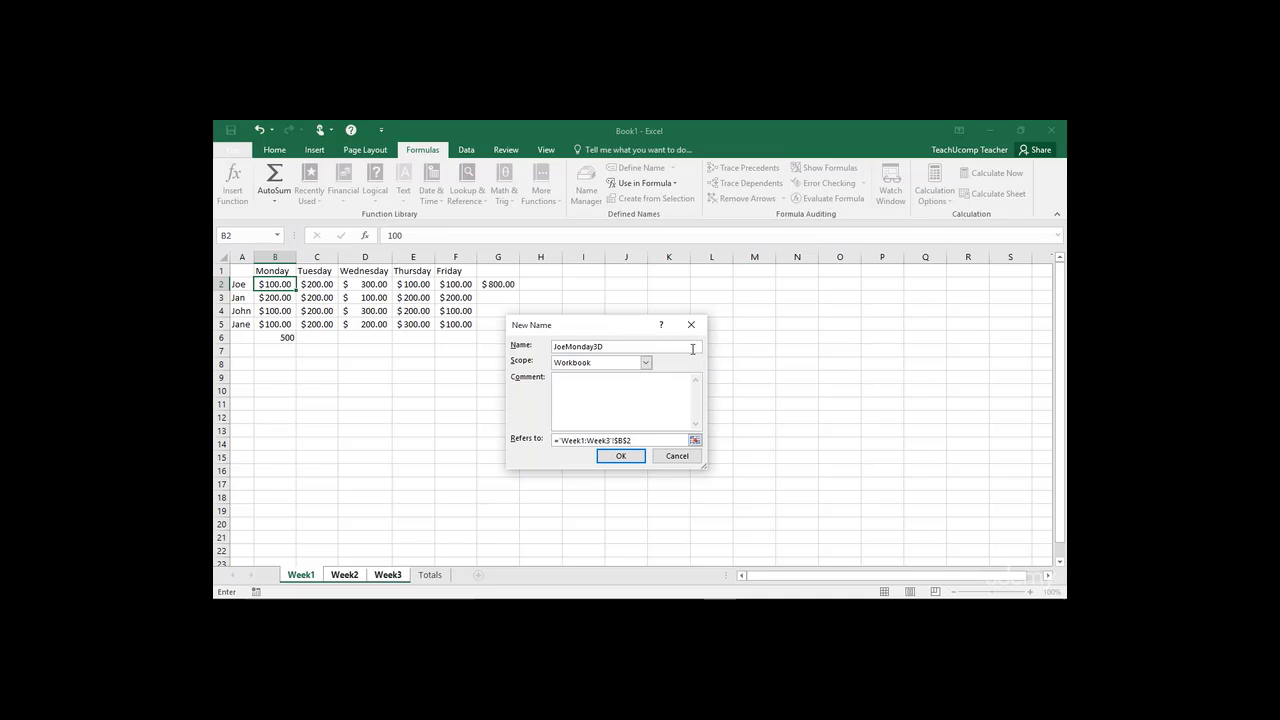
left_click(620, 456)
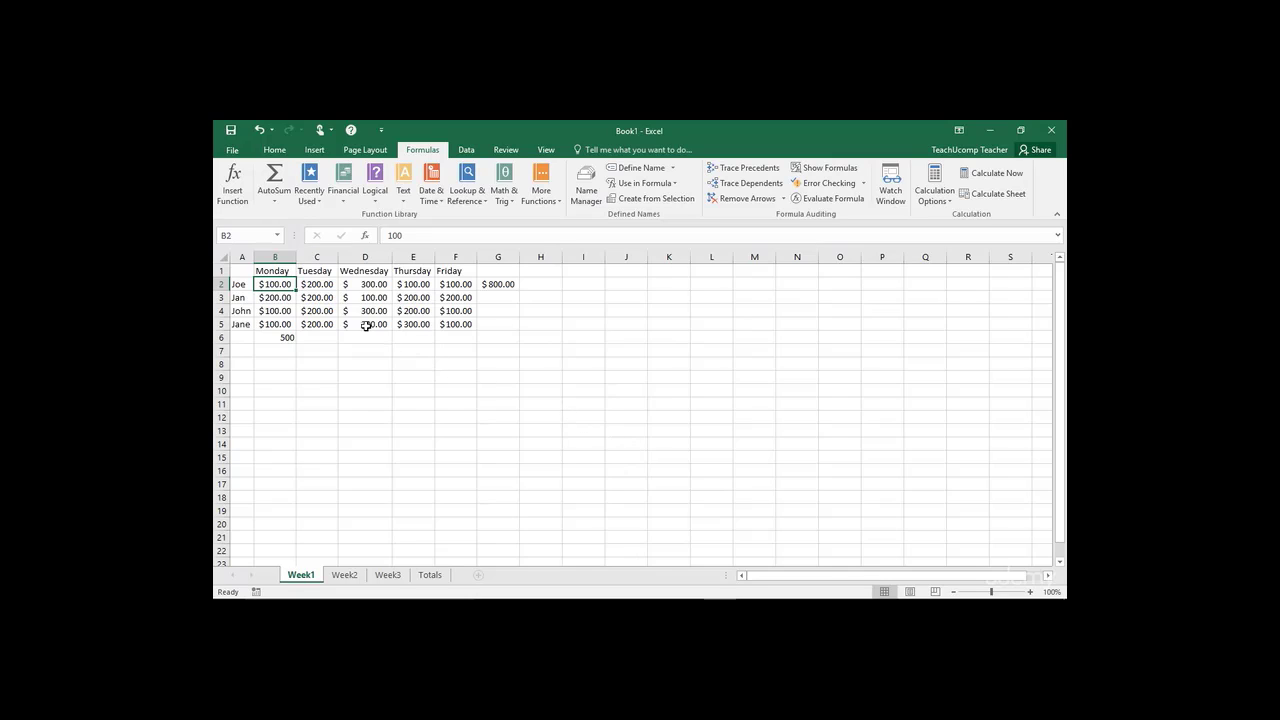
left_click(277, 236)
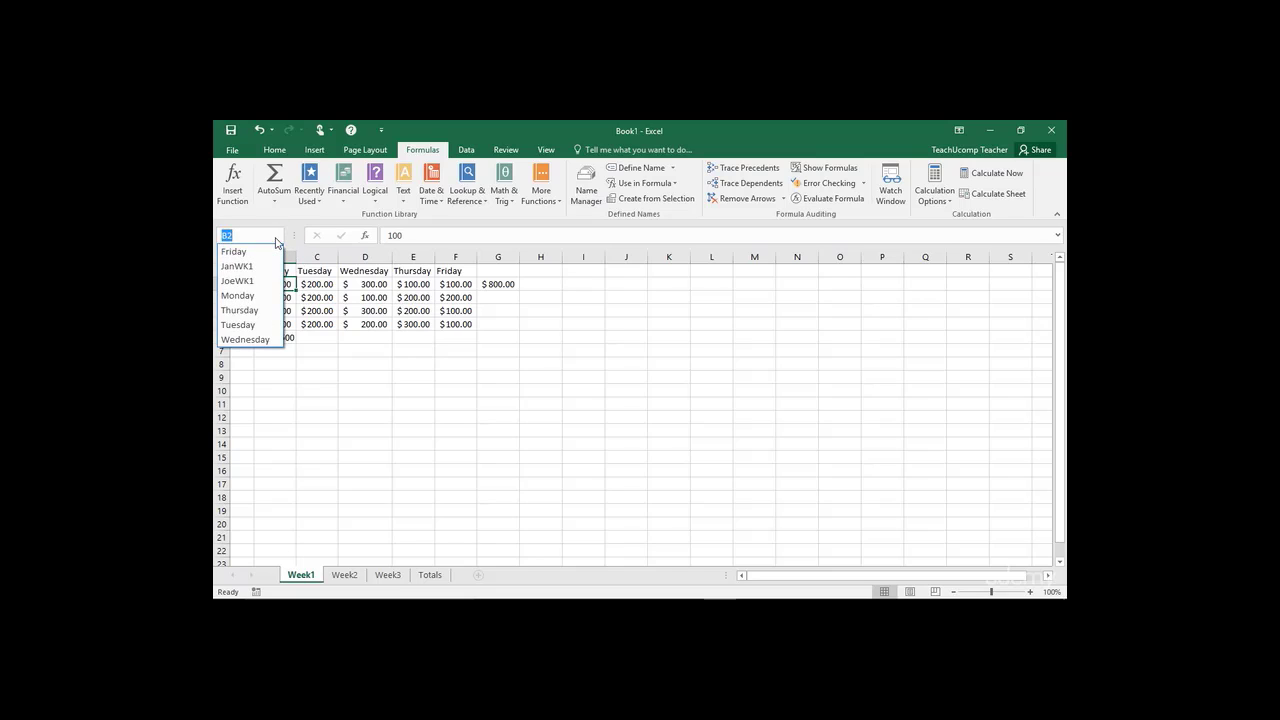
left_click(276, 238)
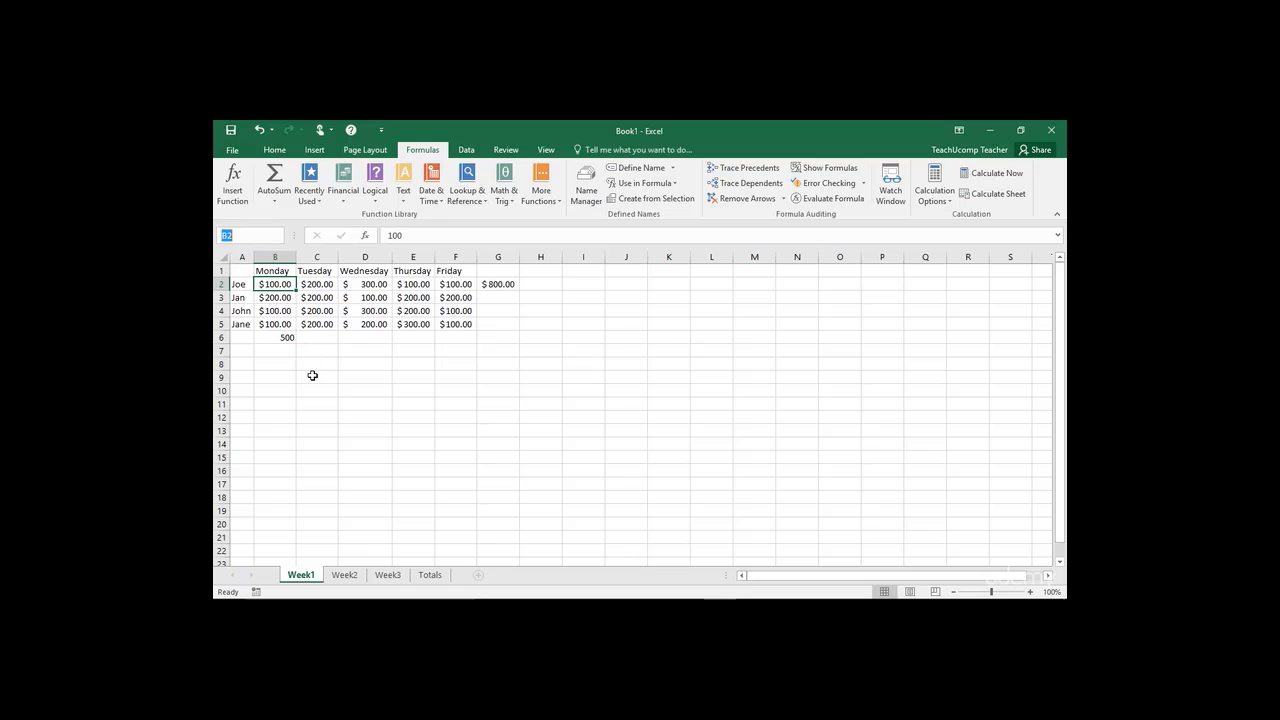
Replace the 3-D reference in the SUM formula of cell B2 on the Totals sheet with the name JoeMonday3D
left_click(431, 577)
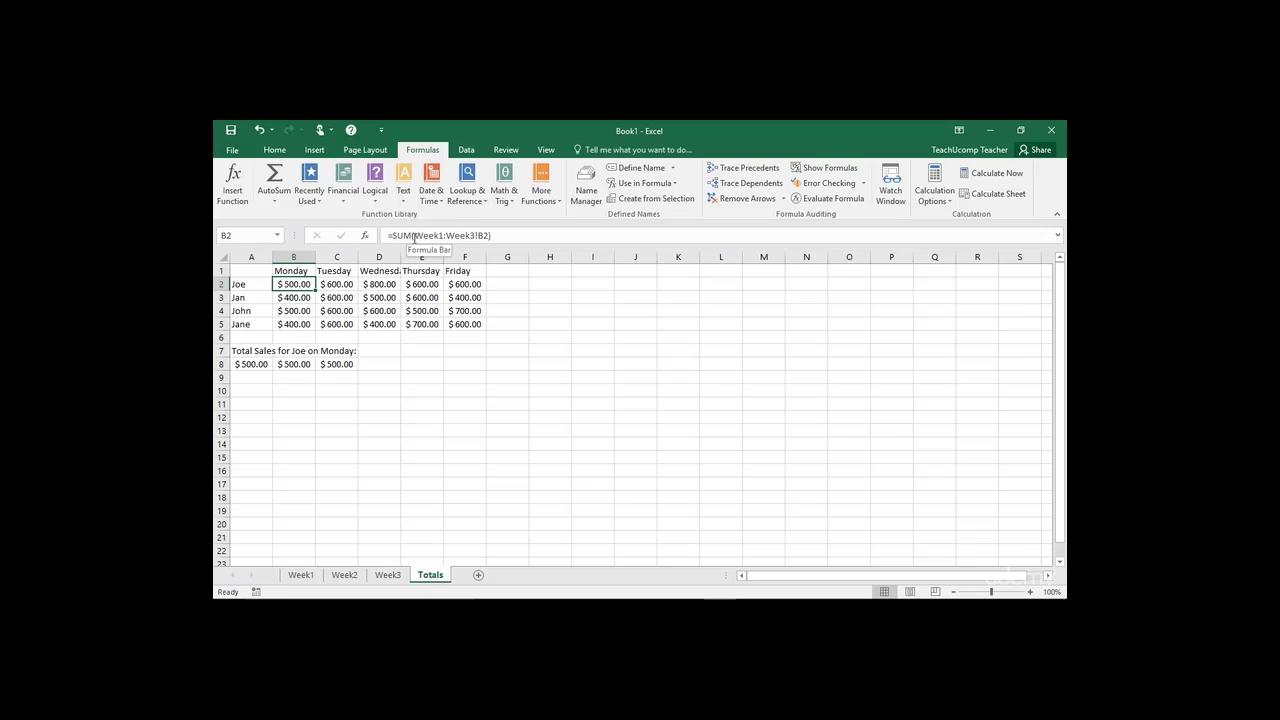
left_click_drag(414, 236, 483, 236)
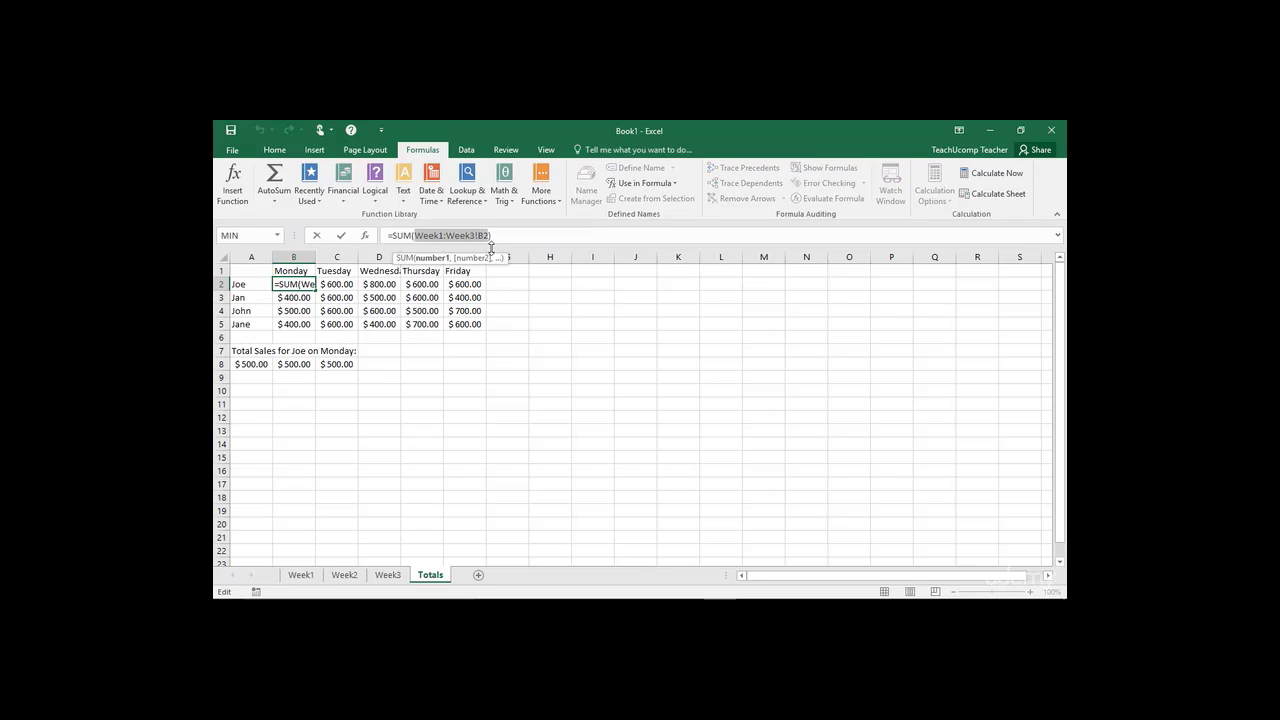
key("ctrl+v")
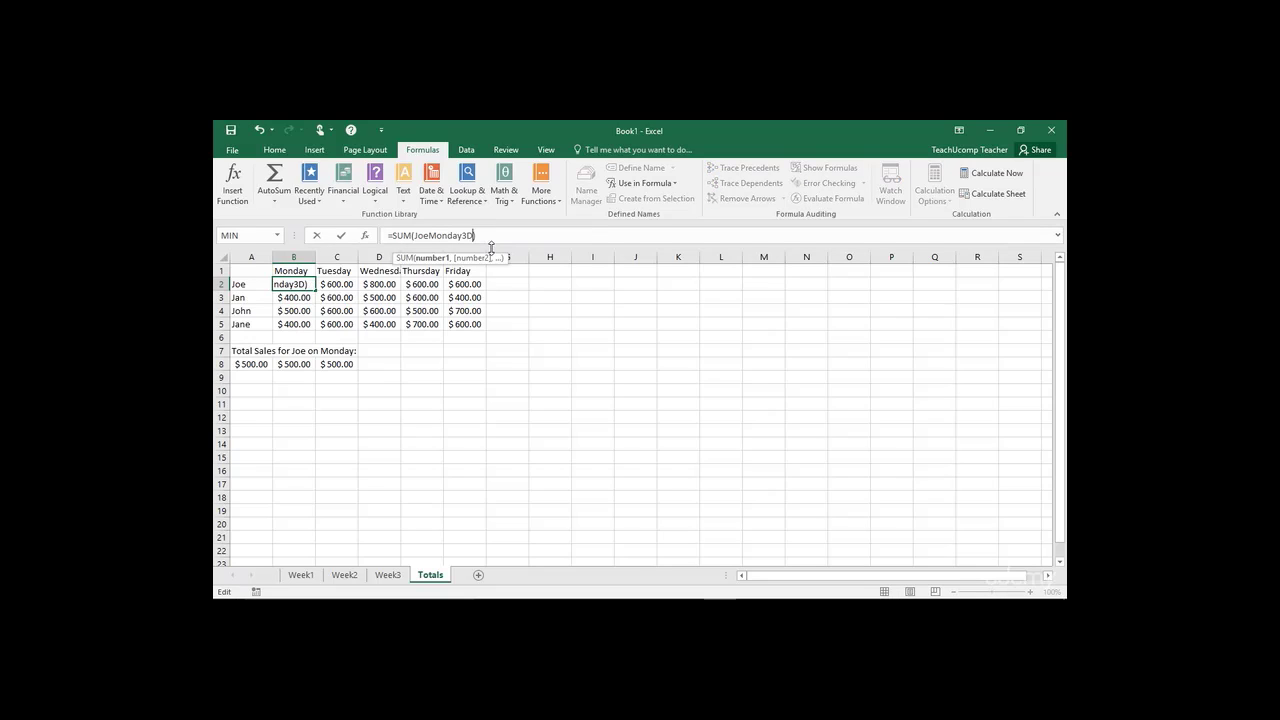
key("Return")
key("Up")
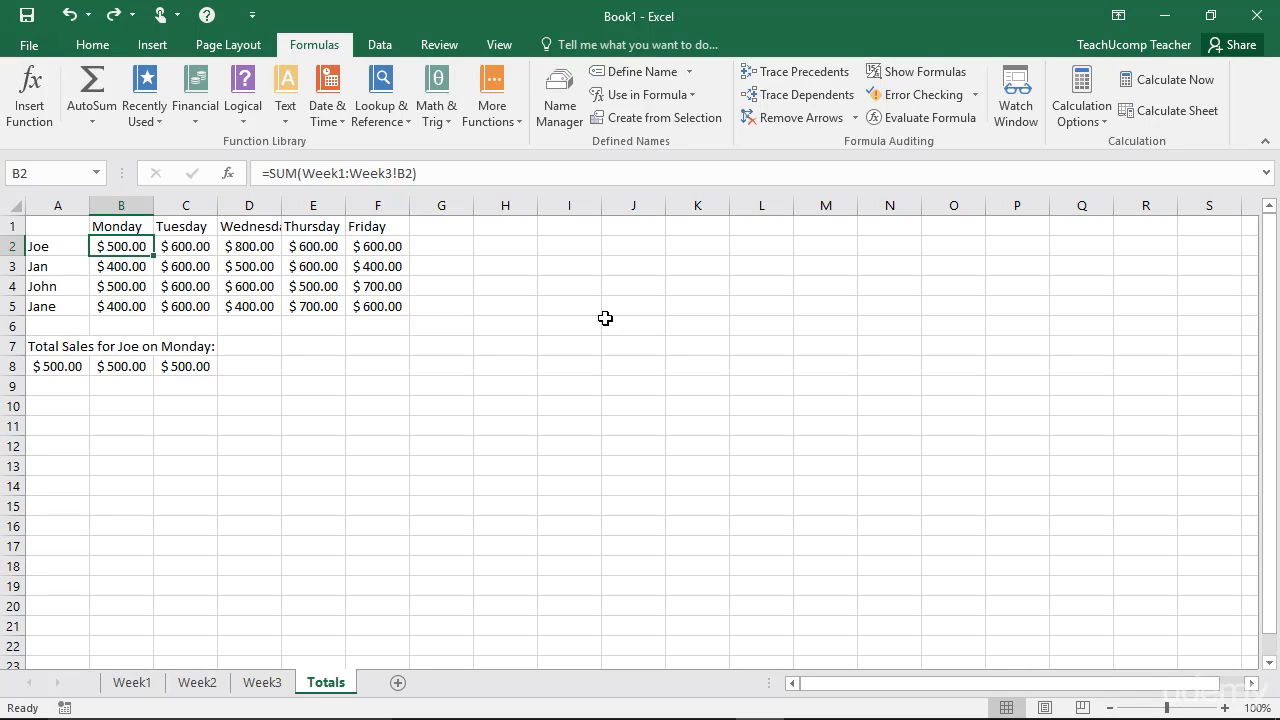
Delete the defined name JoeMonday3D from the workbook
left_click(556, 118)
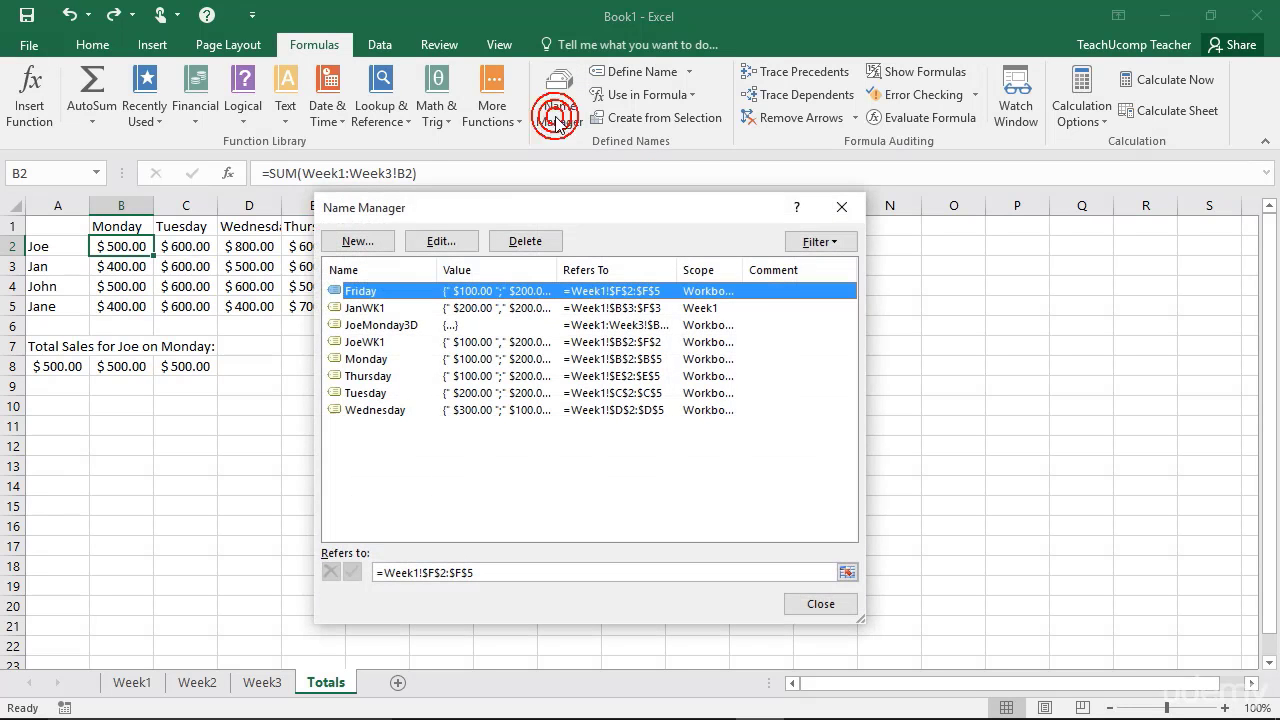
left_click(397, 330)
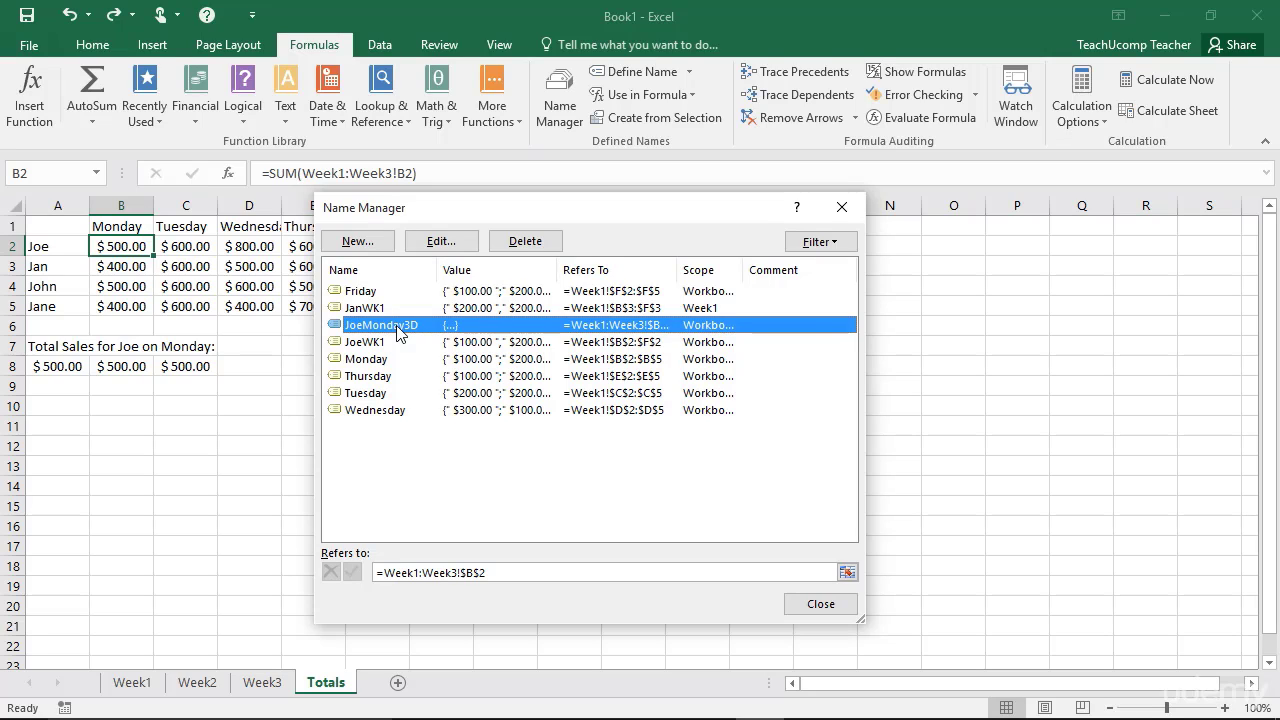
left_click(526, 246)
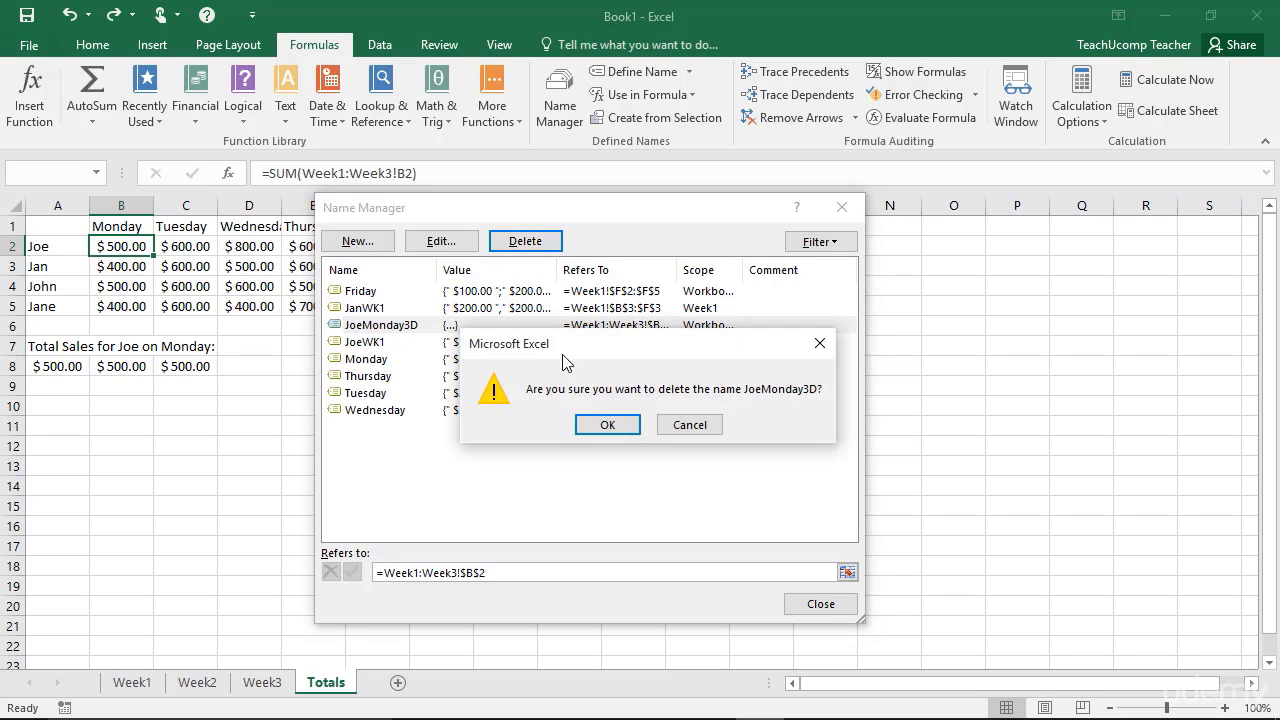
left_click(601, 425)
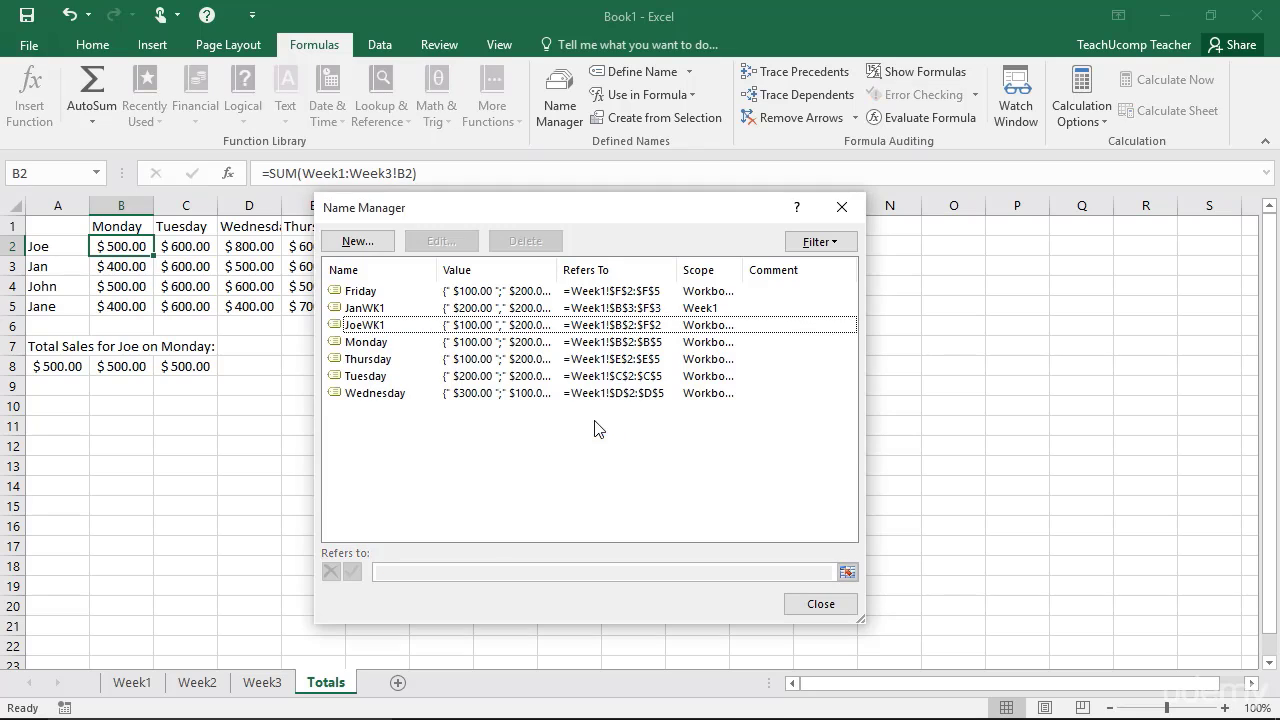